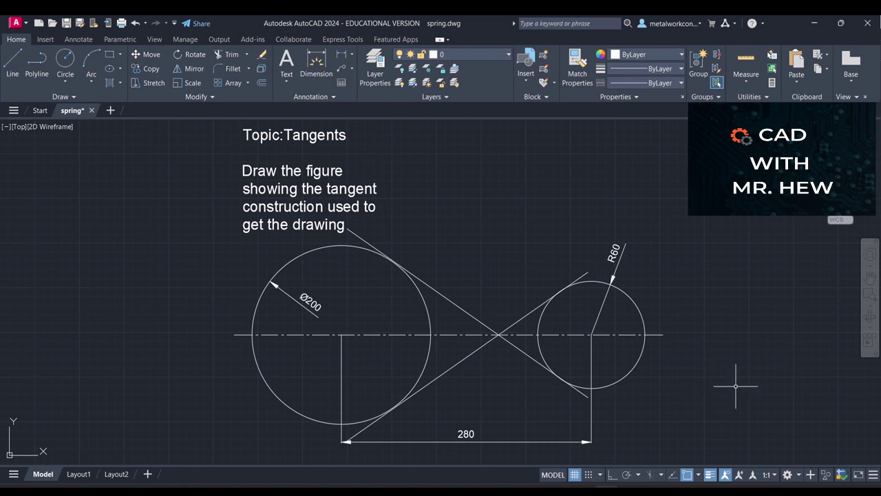
Turn on Ortho mode and draw a horizontal center line 280 long beside the sample tangent figure.
click(869, 278)
drag(787, 308, 558, 318)
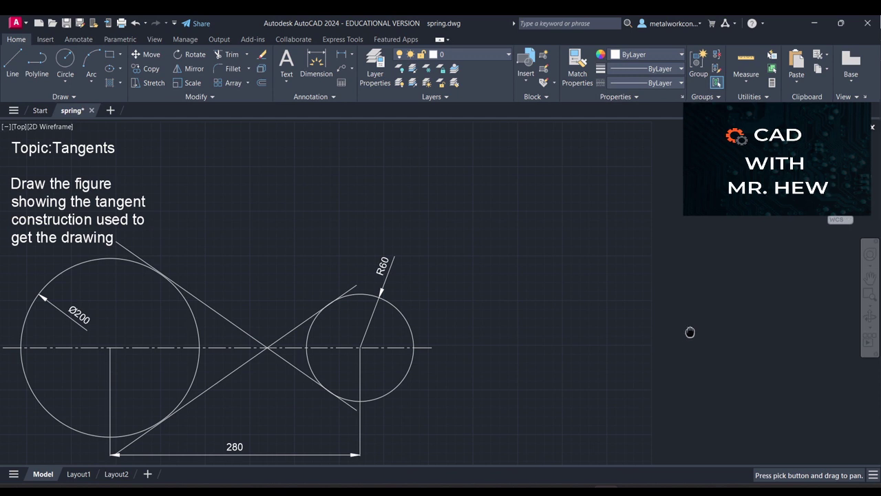
drag(691, 332, 688, 328)
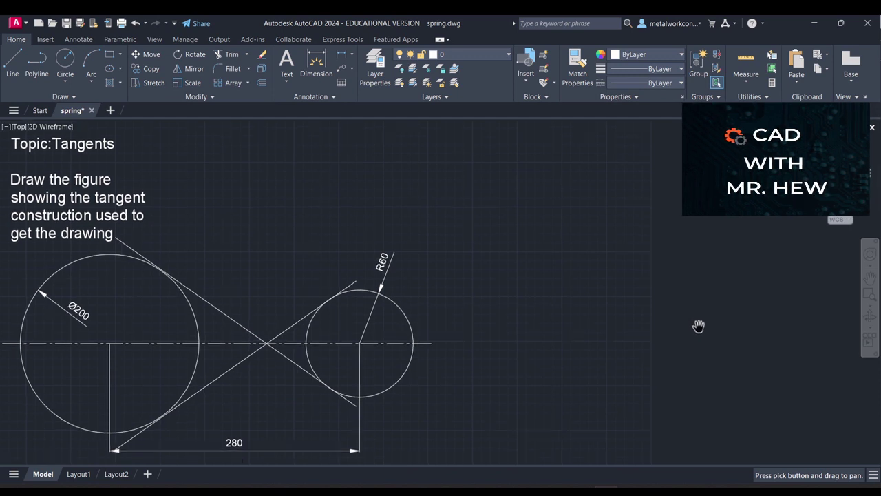
key(Escape)
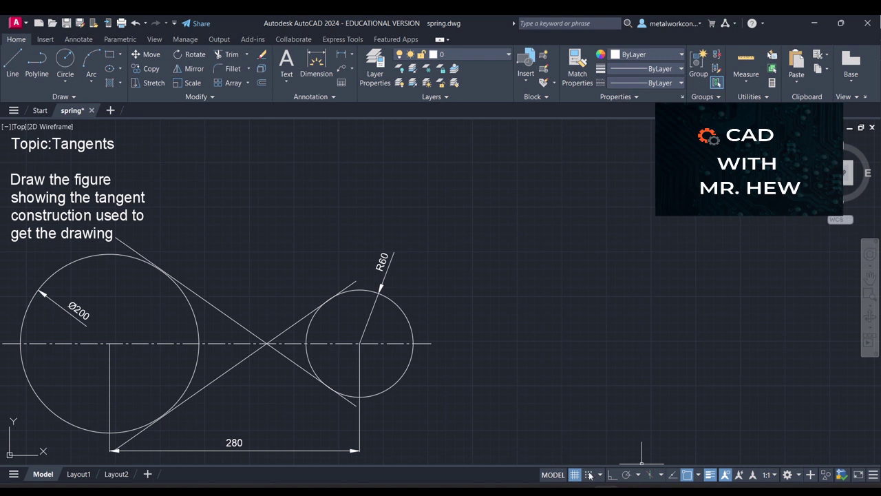
click(612, 475)
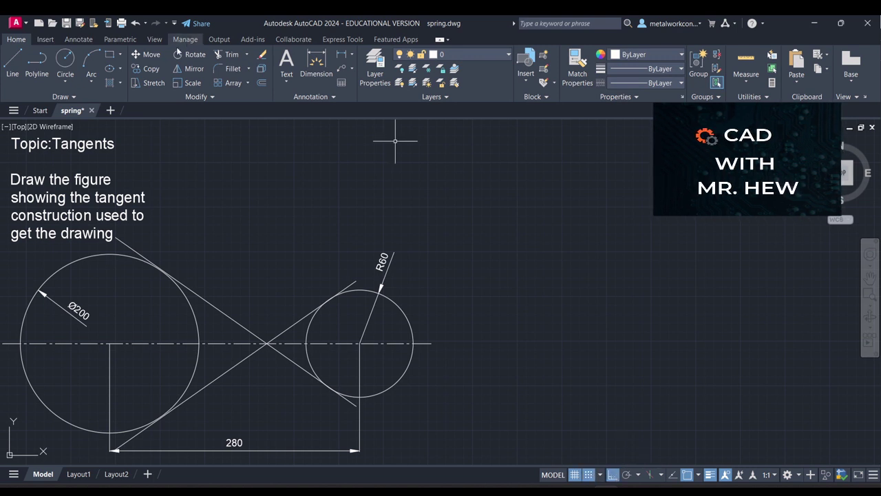
click(8, 67)
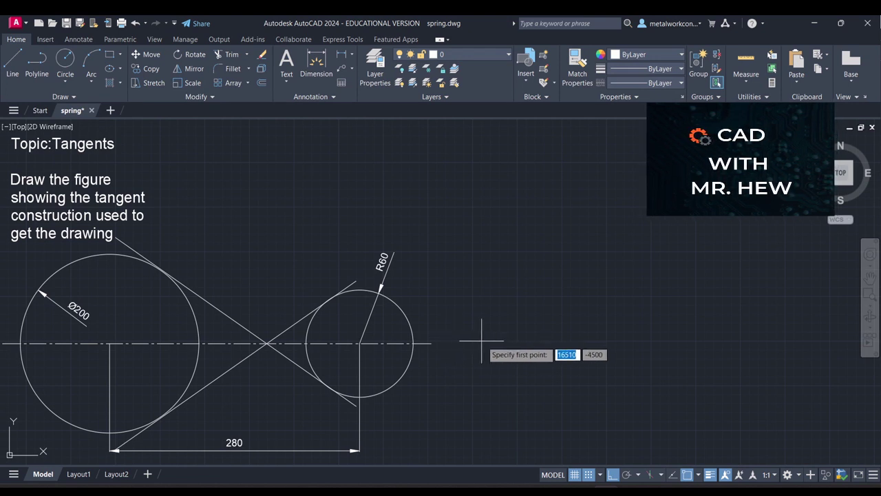
click(562, 340)
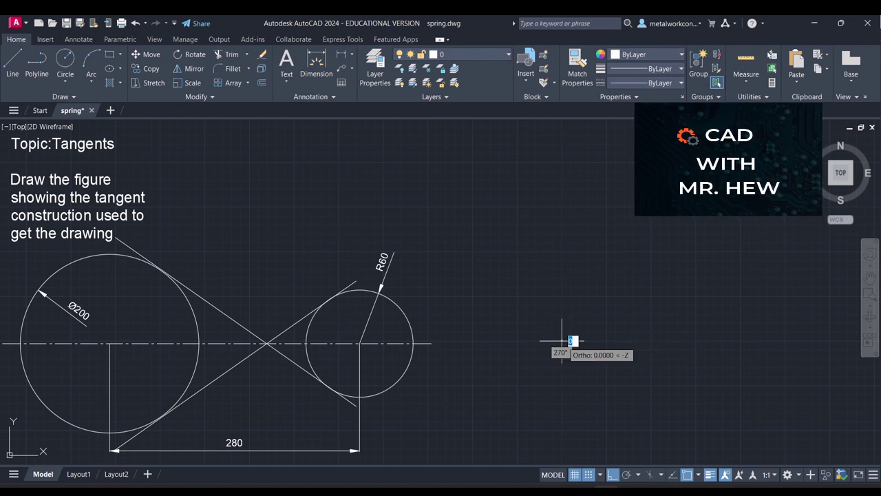
text(2)
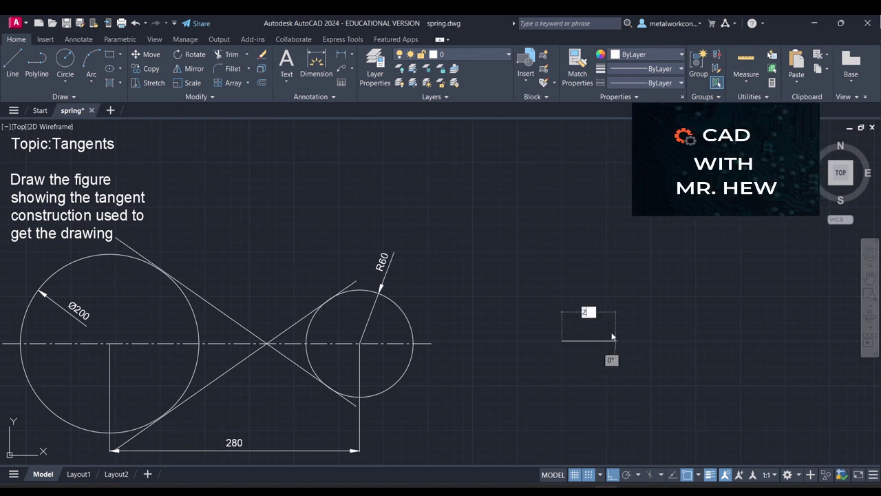
text(80)
key(Return)
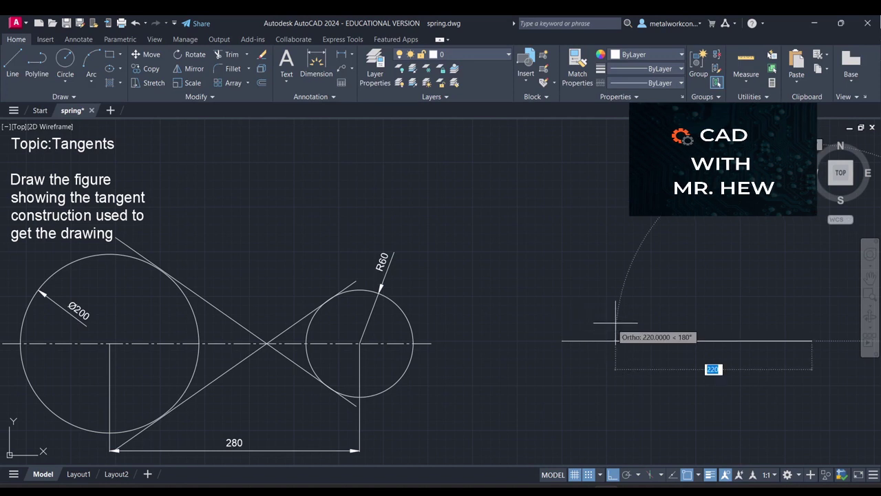
key(Escape)
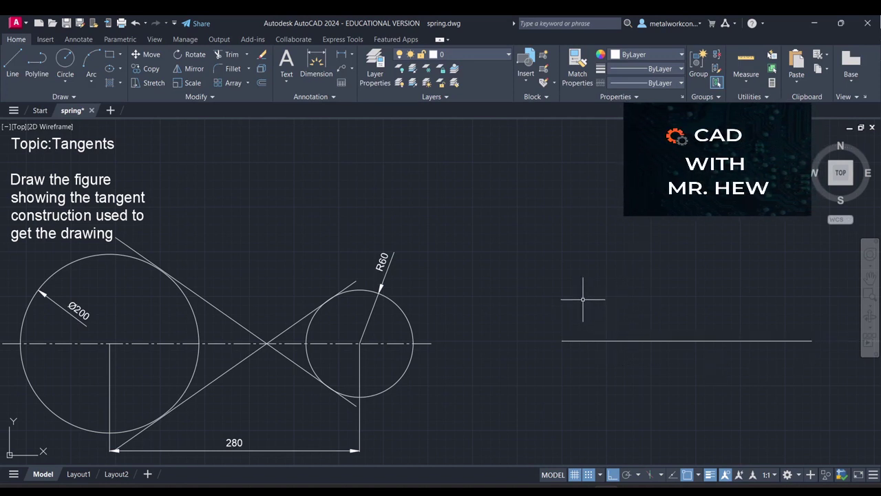
Draw a circle of radius 100 centered on the new line's left end and one of radius 60 on its right end.
click(65, 63)
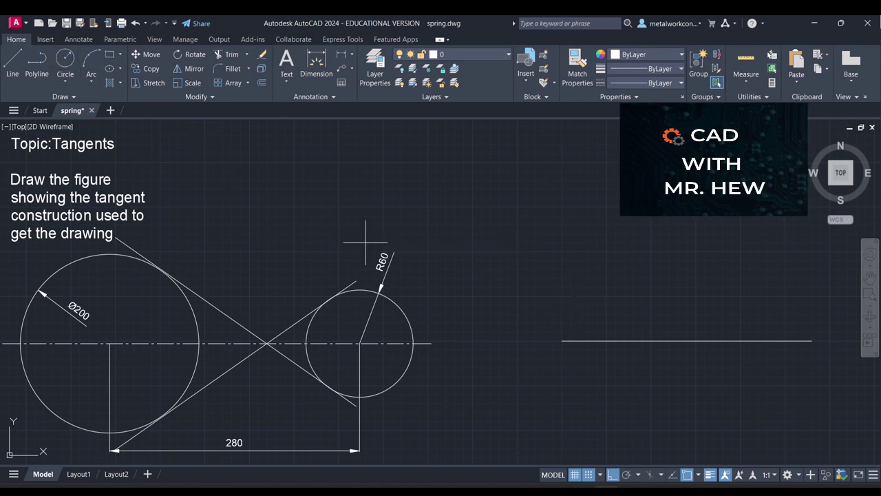
click(562, 341)
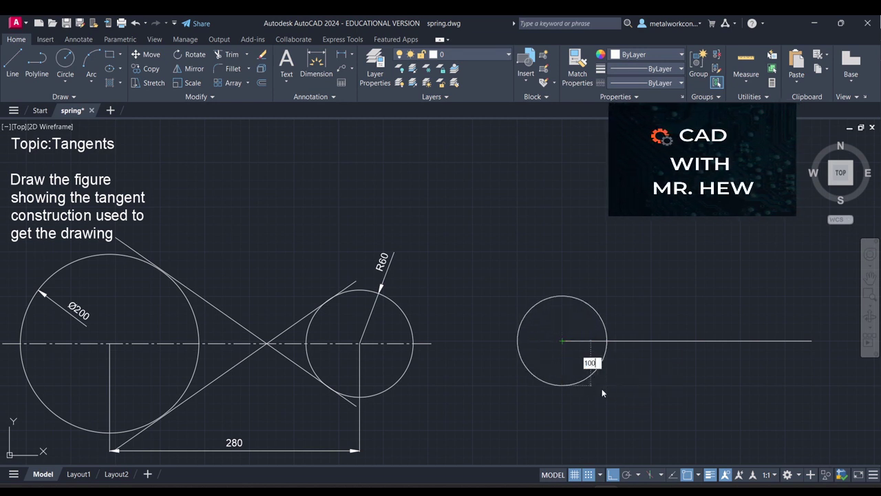
text(100)
key(Return)
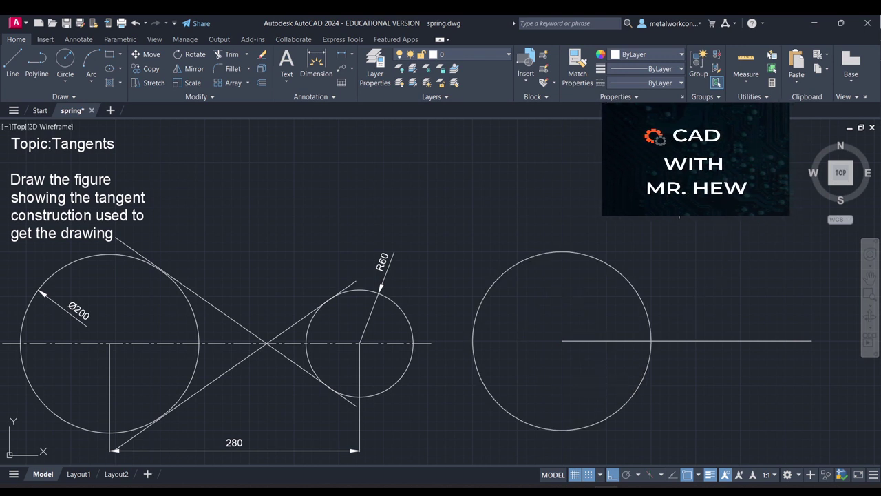
click(813, 340)
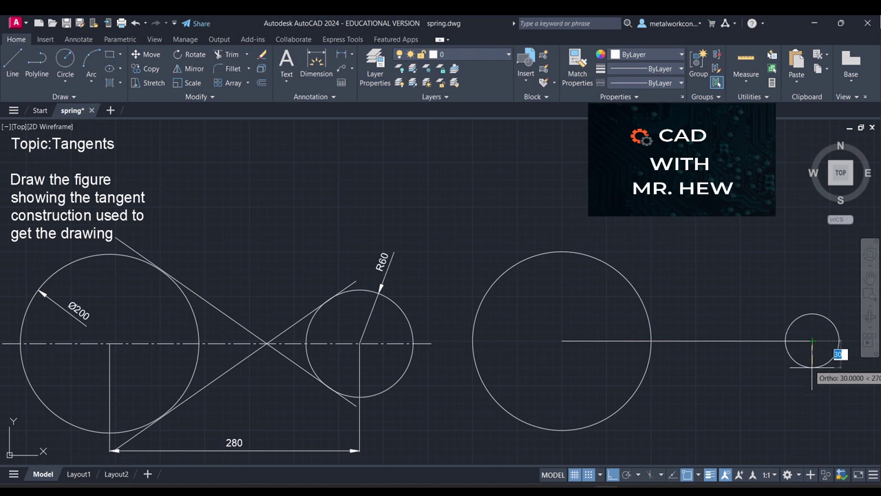
text(6)
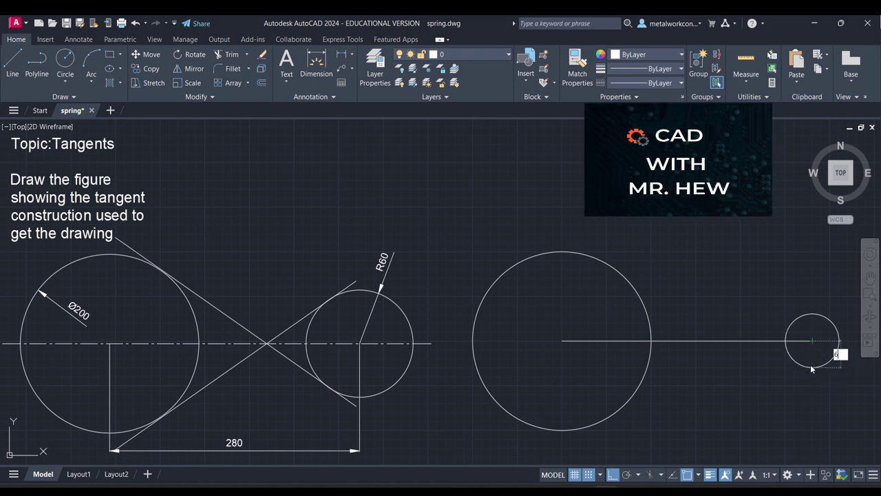
key(Return)
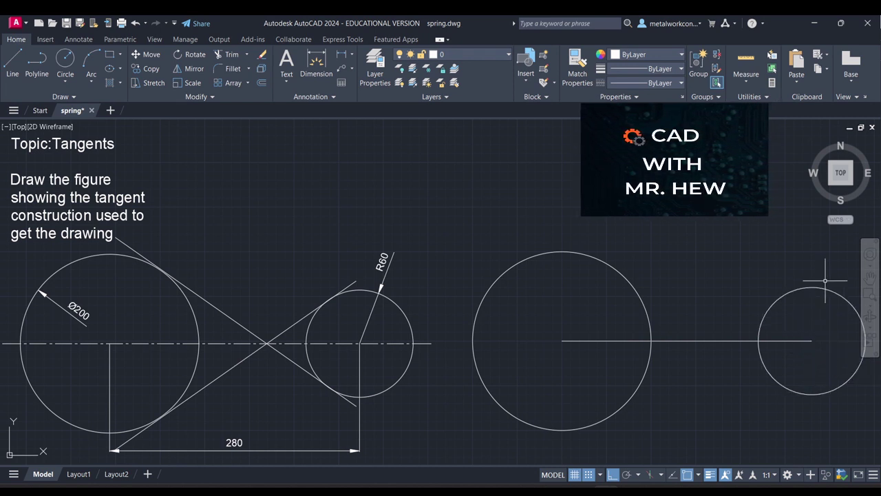
Draw a construction circle of radius 160 concentric with the radius 100 circle.
click(869, 278)
drag(775, 256, 766, 258)
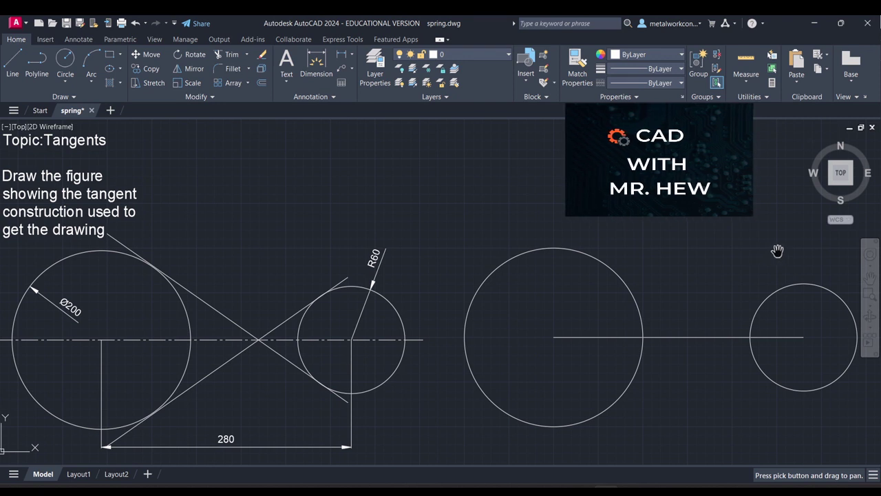
key(Escape)
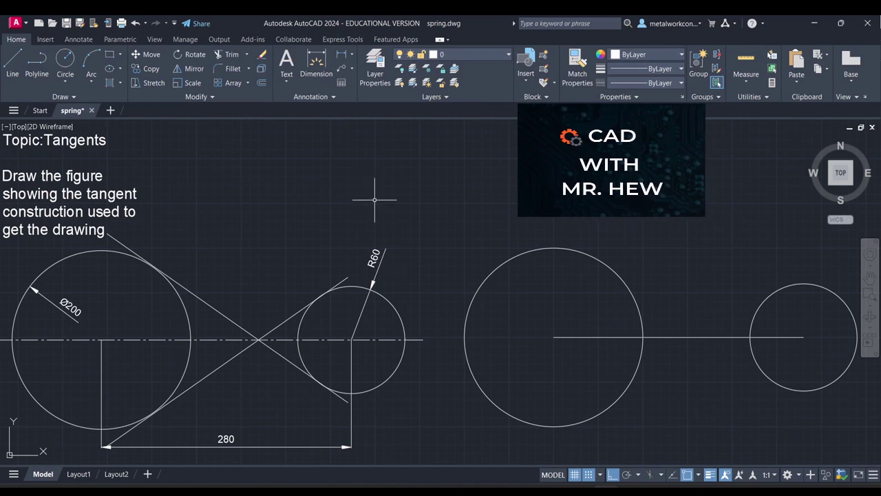
scroll(436, 206, down, 4)
scroll(436, 205, up, 4)
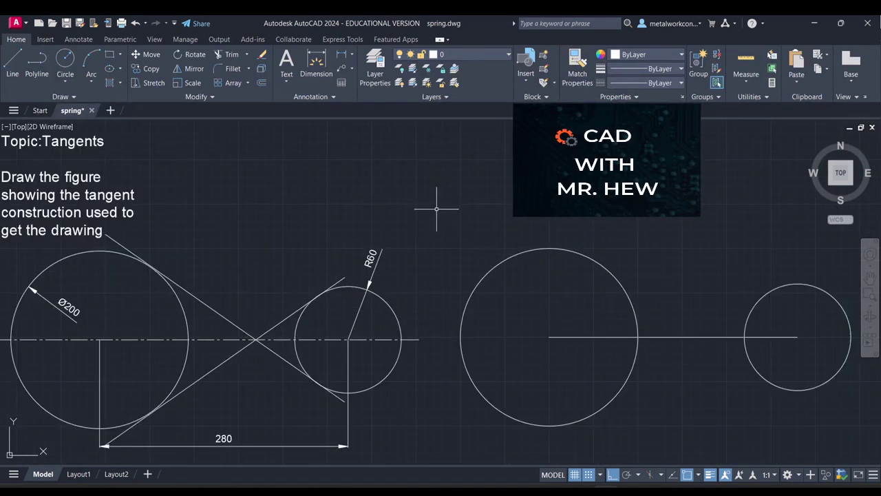
scroll(435, 210, down, 2)
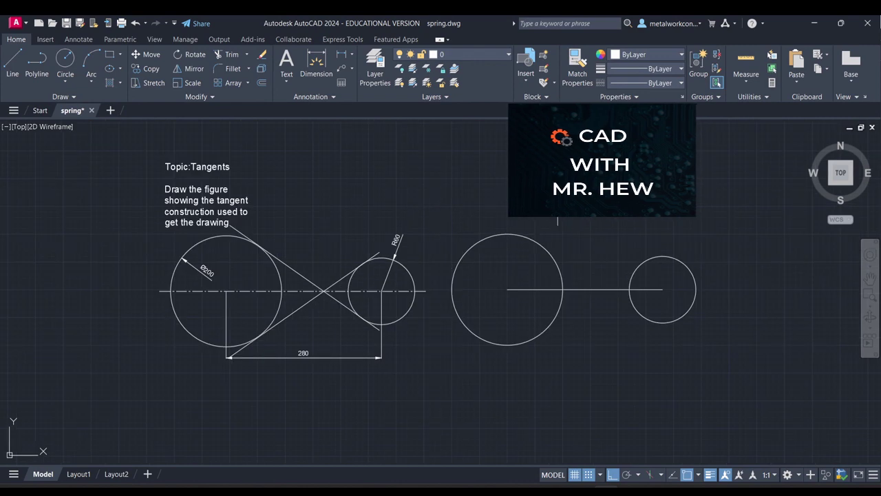
click(870, 278)
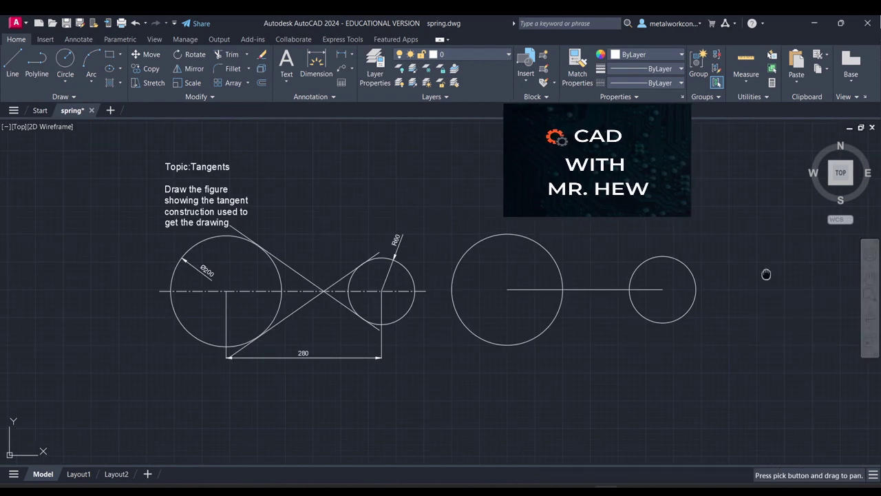
drag(766, 276, 715, 290)
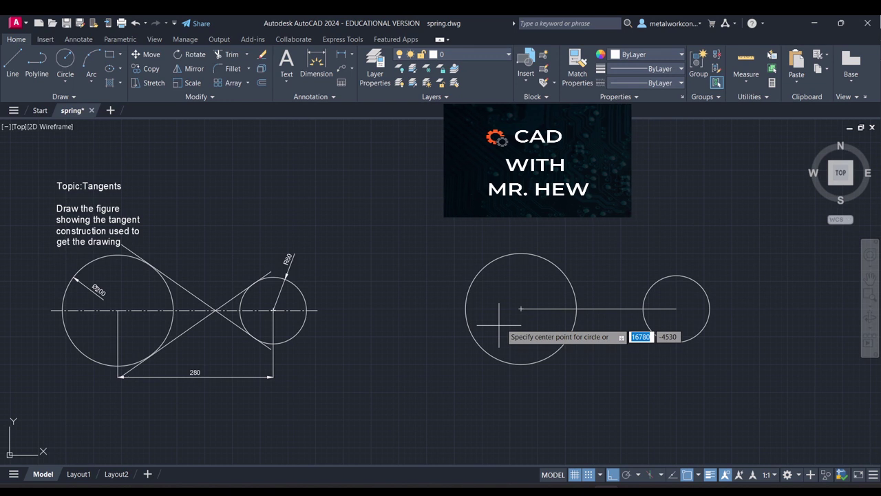
click(521, 309)
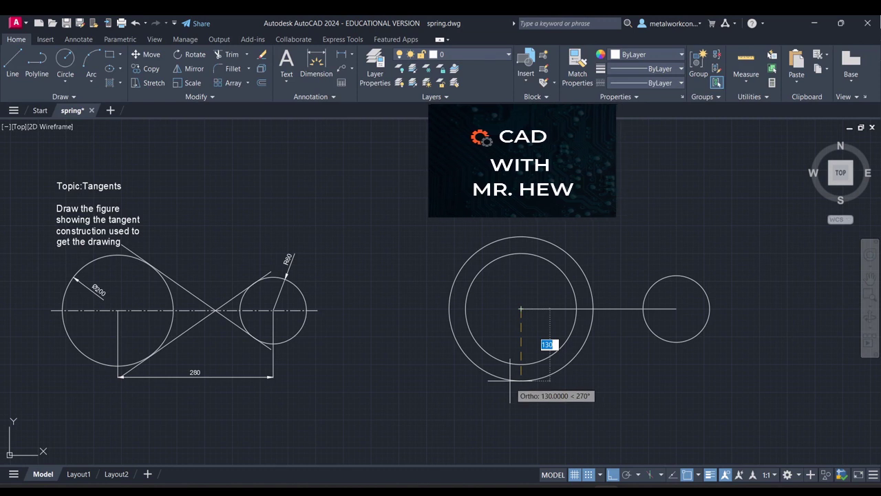
text(1)
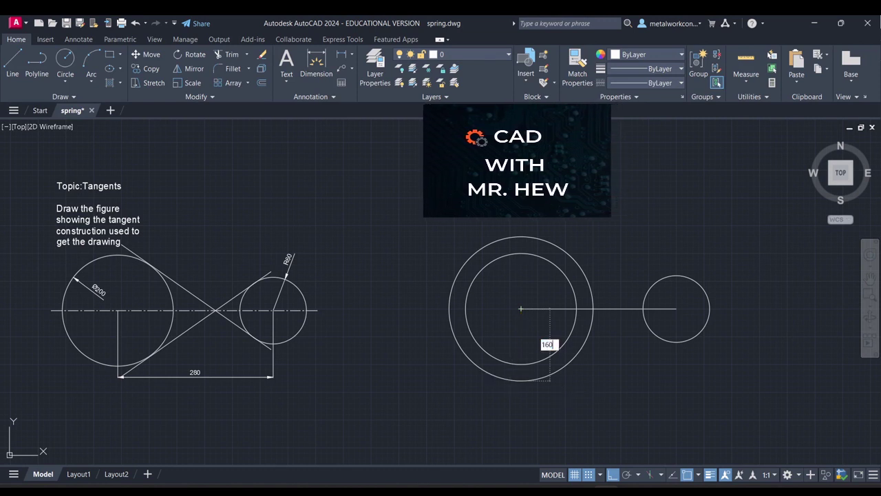
text(200)
key(Return)
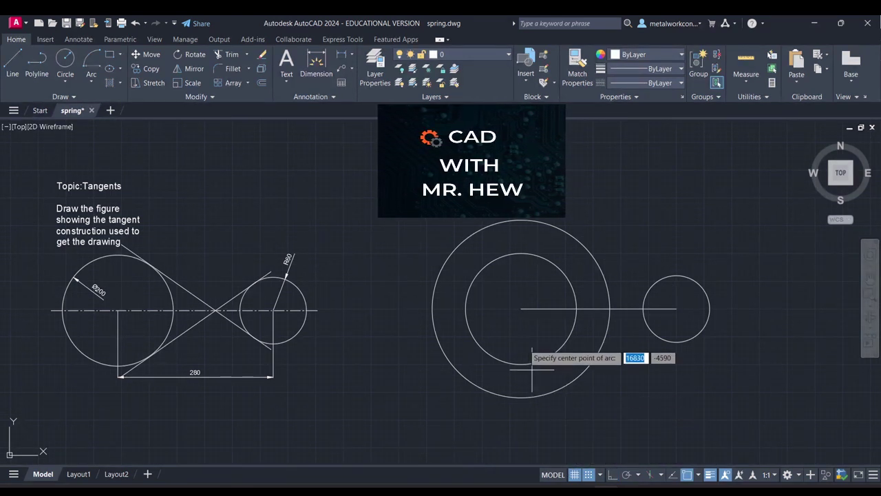
Try to draw a bisecting arc centered on the large circle's center, sweeping from below the center line to above it.
click(522, 308)
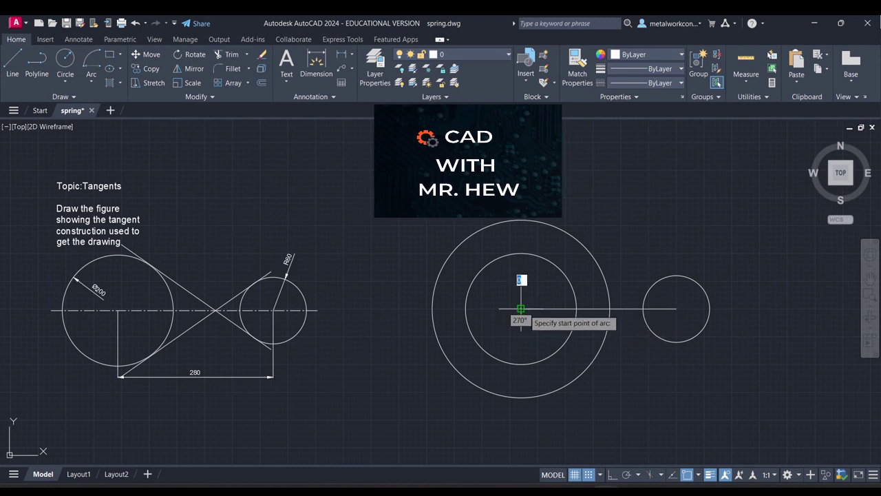
click(593, 419)
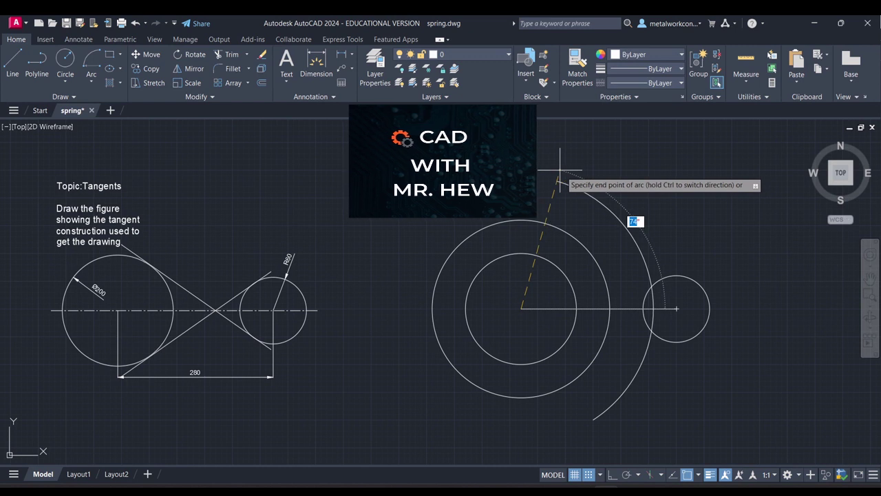
click(560, 170)
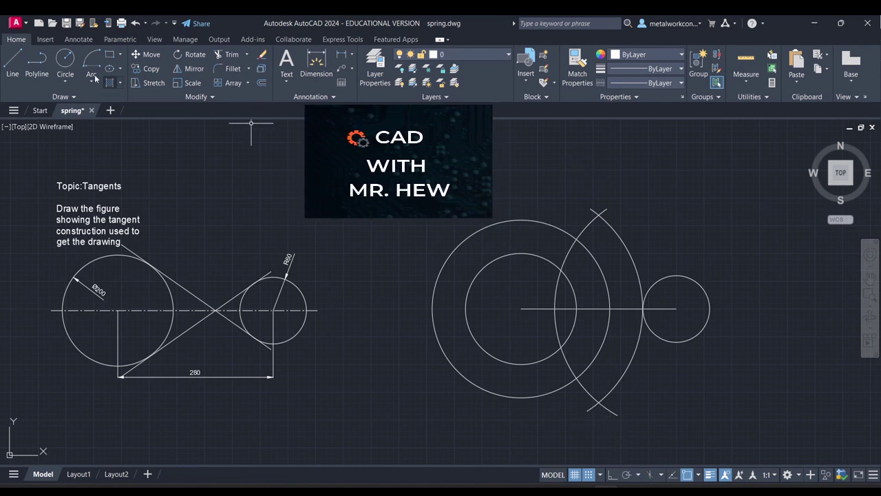
Draw a vertical line joining the upper and lower intersections of the two arcs to bisect the center line.
text(l)
key(Return)
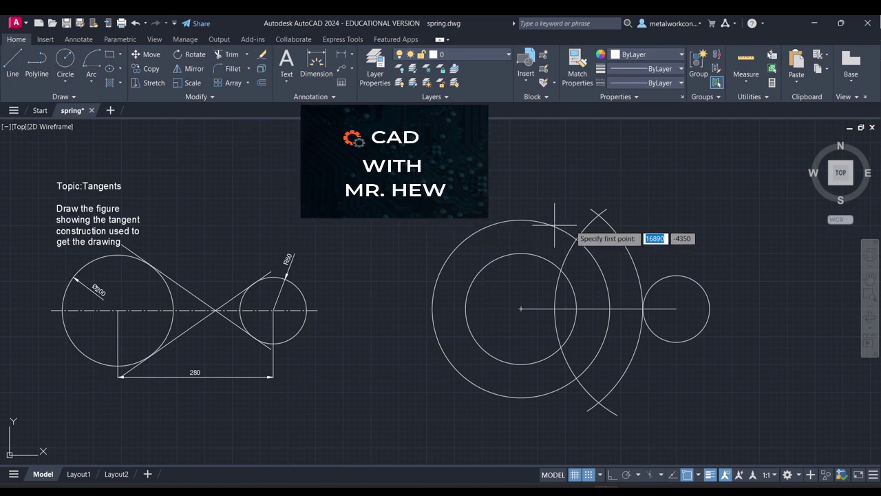
click(598, 215)
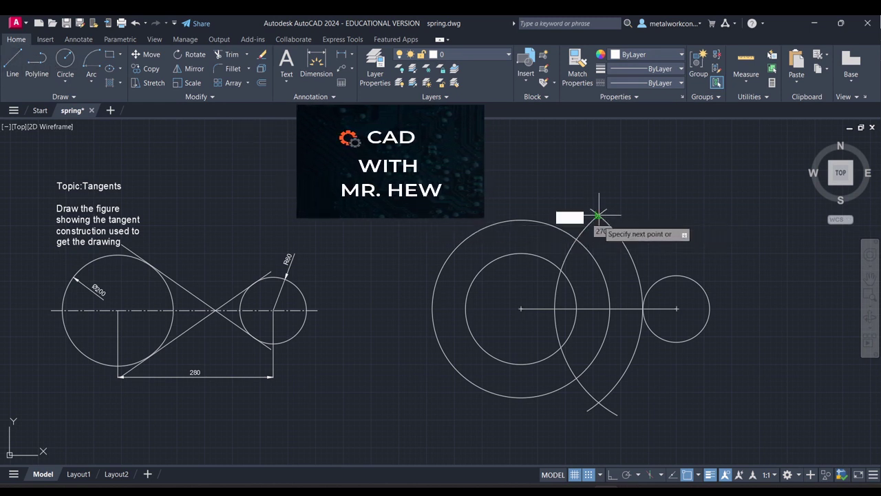
click(598, 402)
key(Escape)
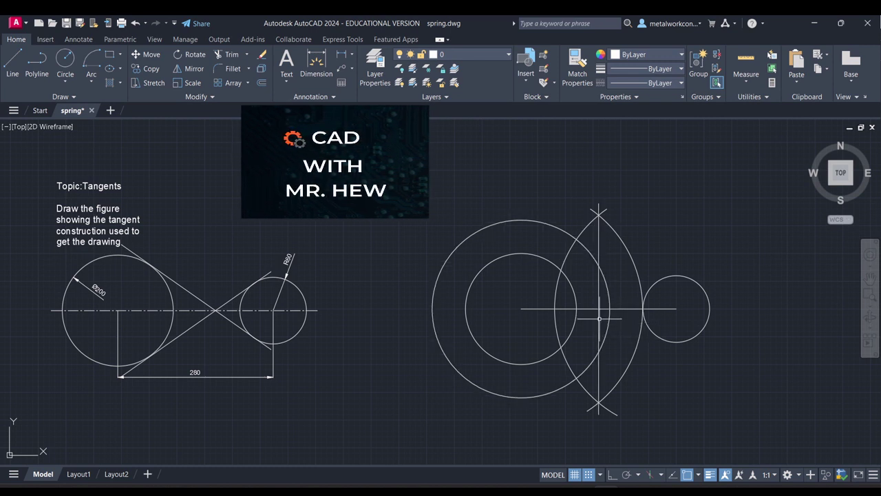
click(599, 280)
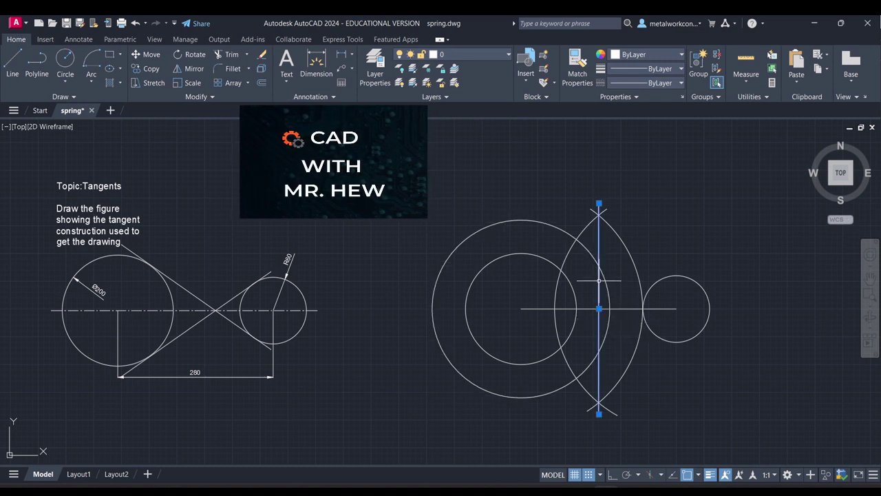
click(634, 309)
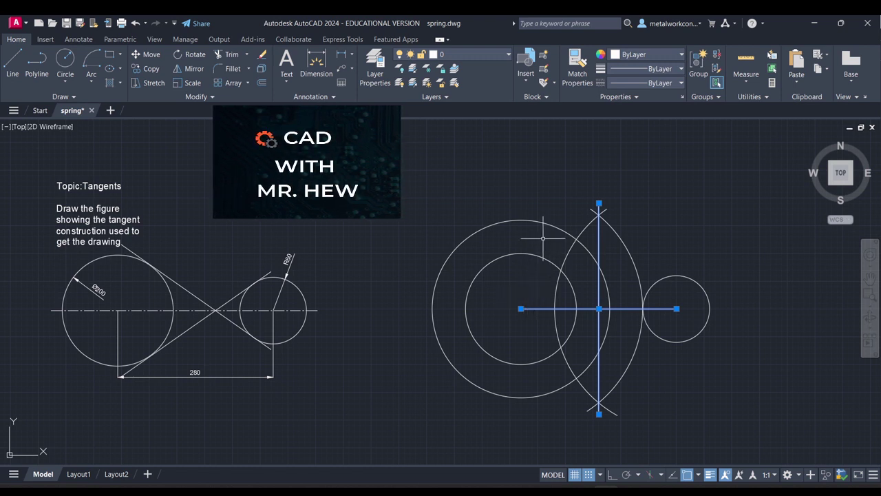
click(197, 296)
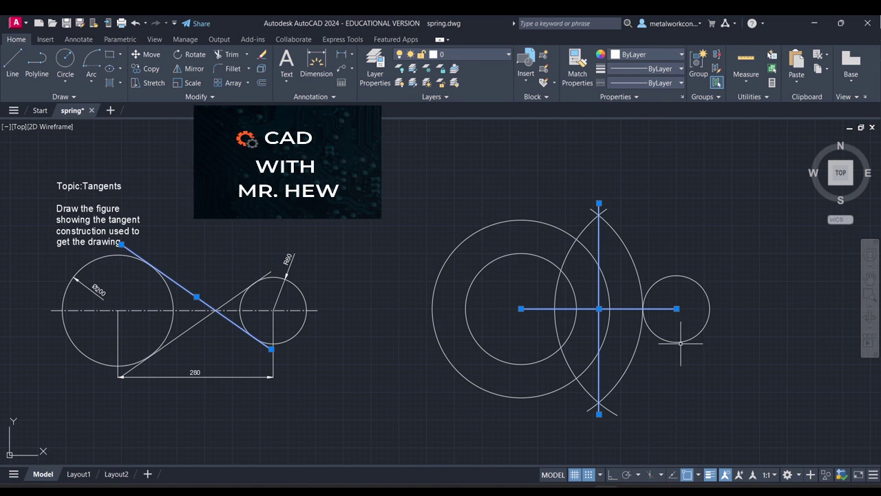
Draw a semicircular arc above the center line, centered on its midpoint and running from the small circle's center to the large circle's center.
click(92, 82)
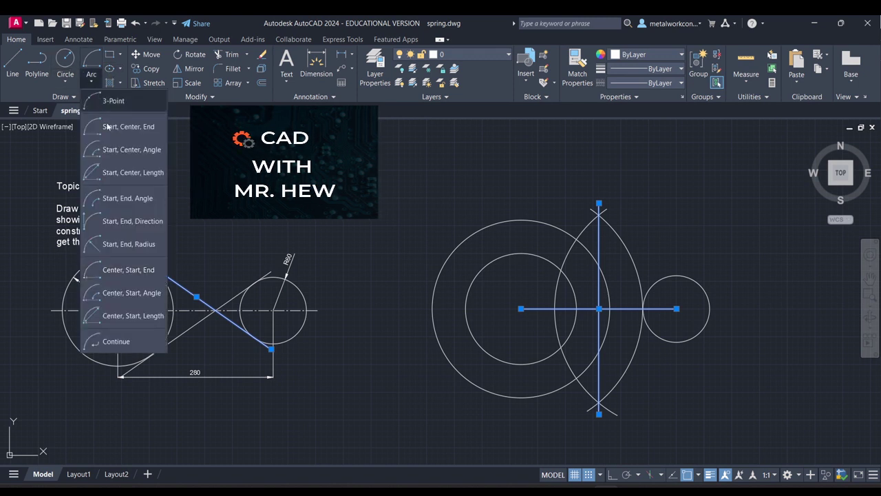
click(133, 271)
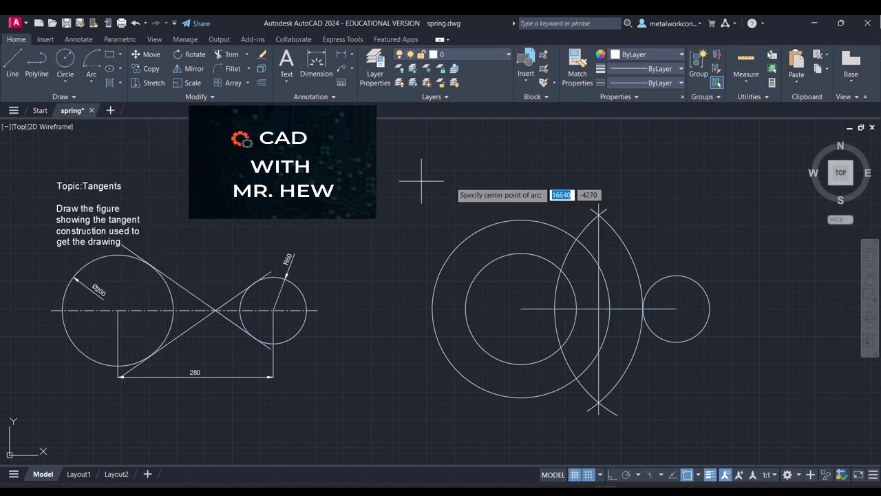
click(599, 308)
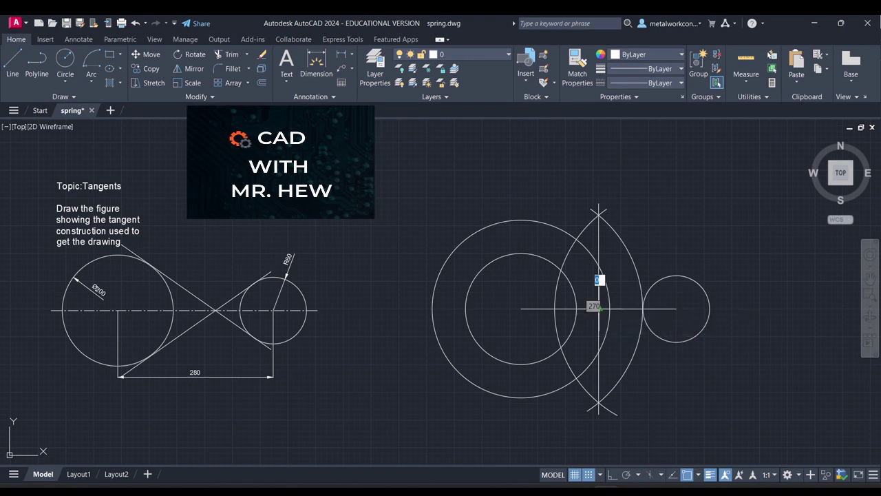
click(676, 309)
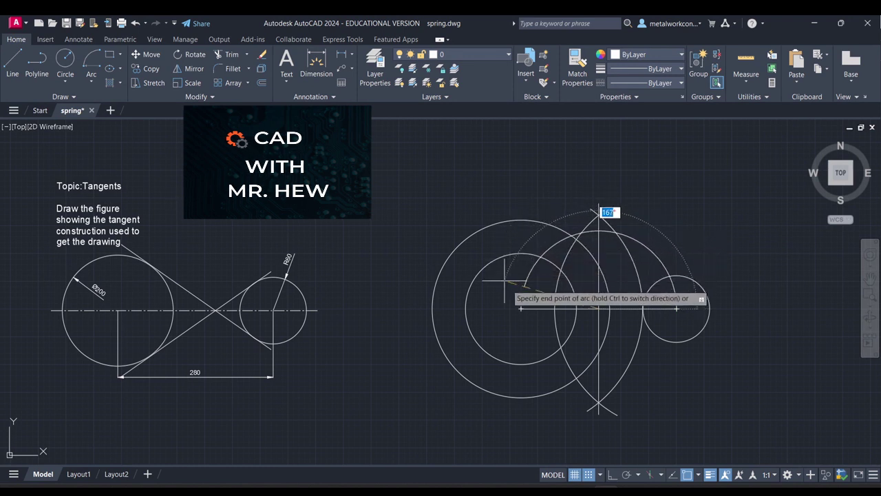
click(510, 308)
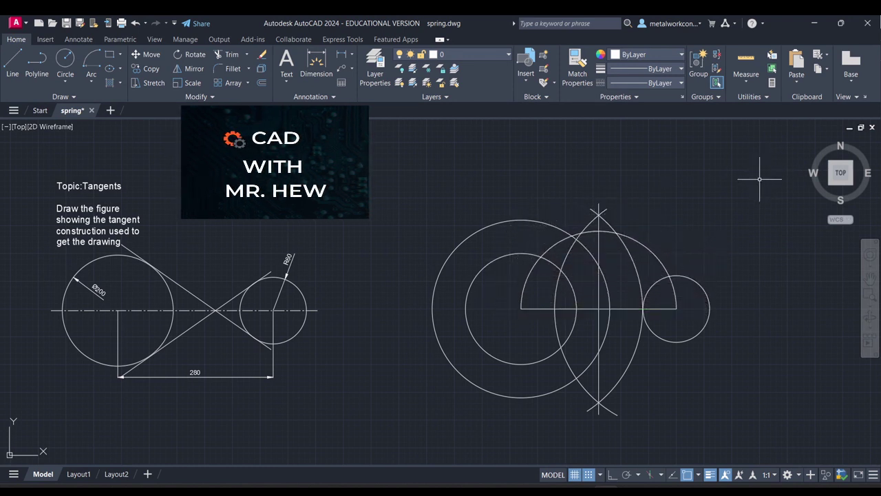
Draw a line from the large circle's center to the upper intersection of the semicircle and the radius 160 construction circle.
click(634, 239)
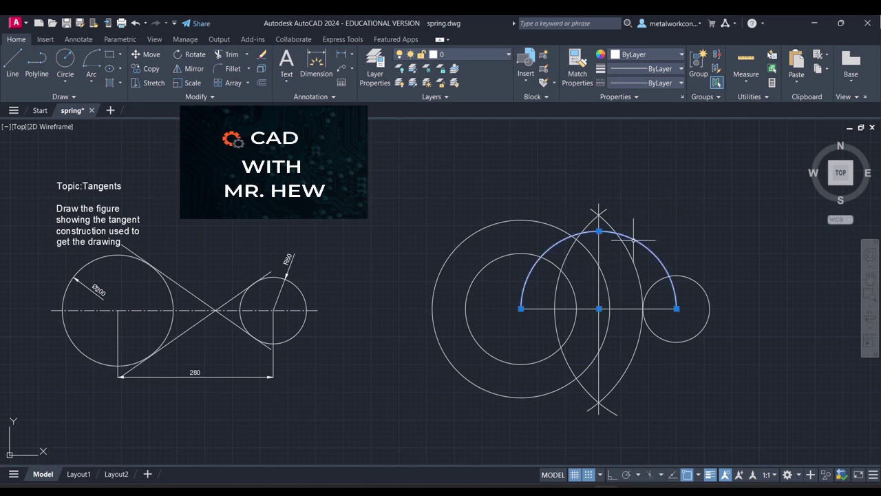
click(554, 227)
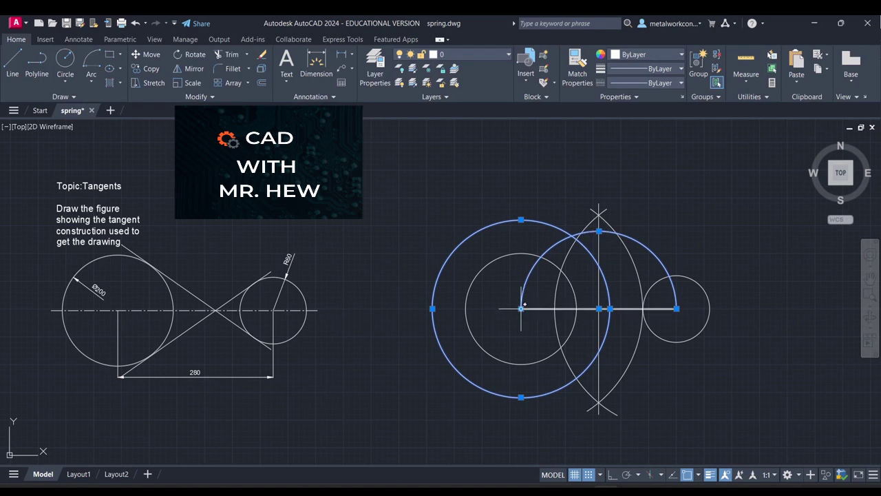
text(l)
key(Return)
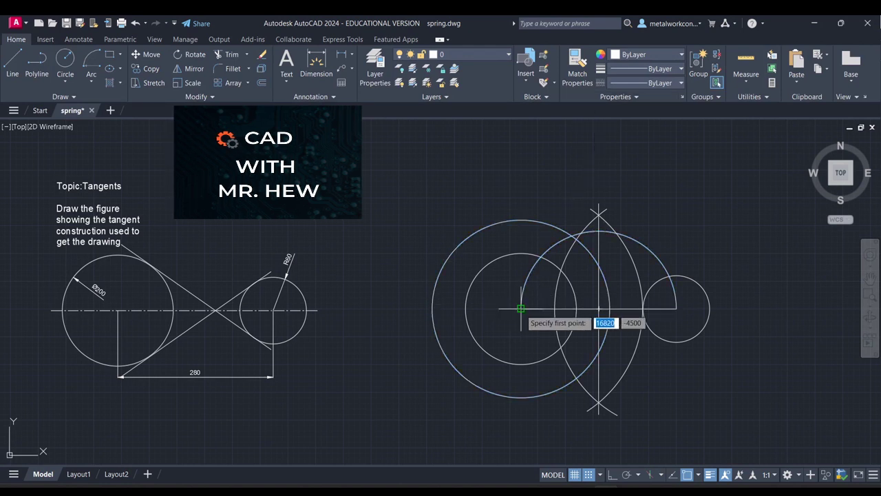
click(522, 309)
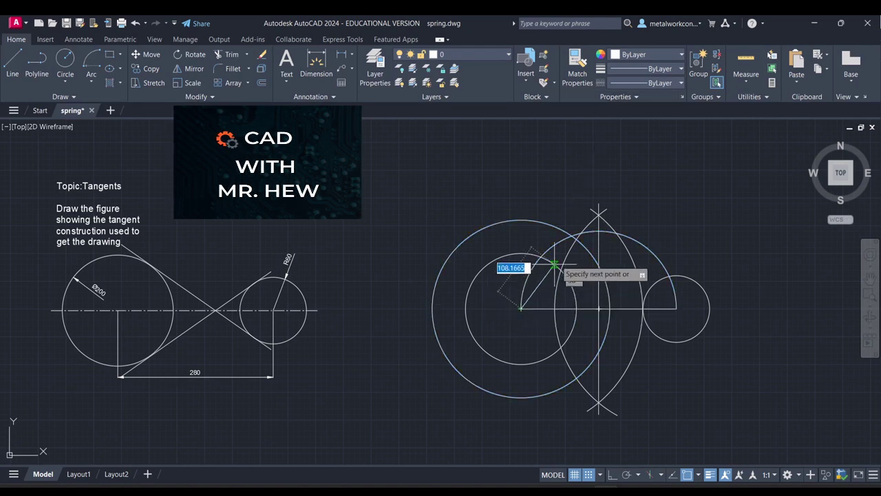
click(573, 234)
key(Return)
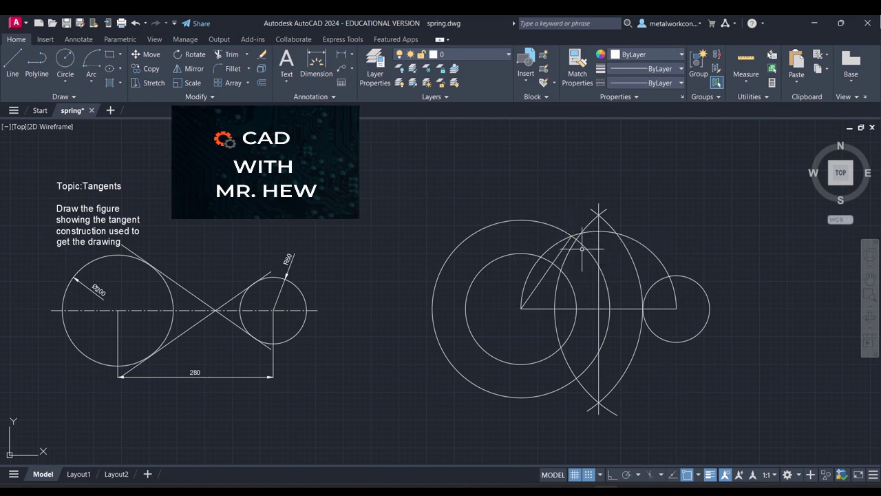
click(184, 288)
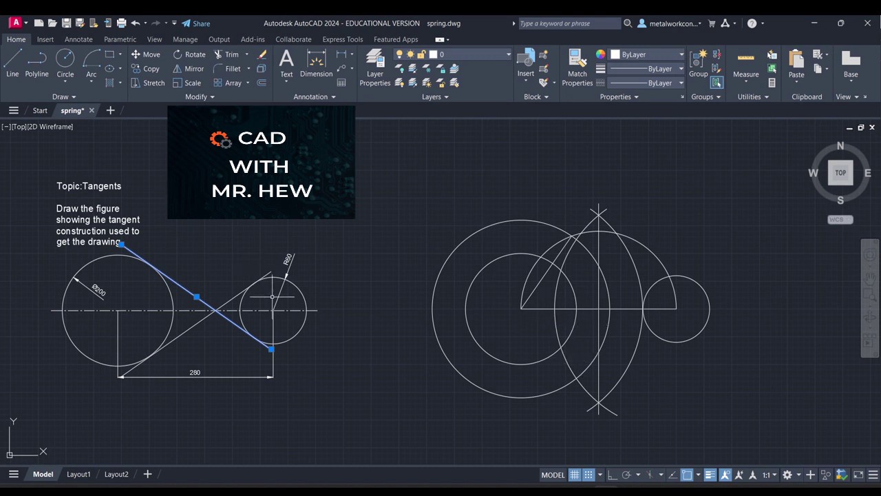
click(206, 317)
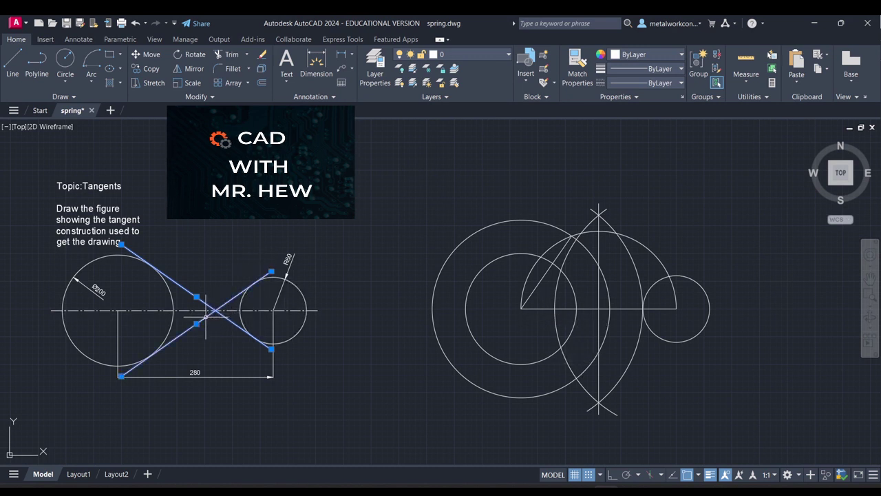
key(Escape)
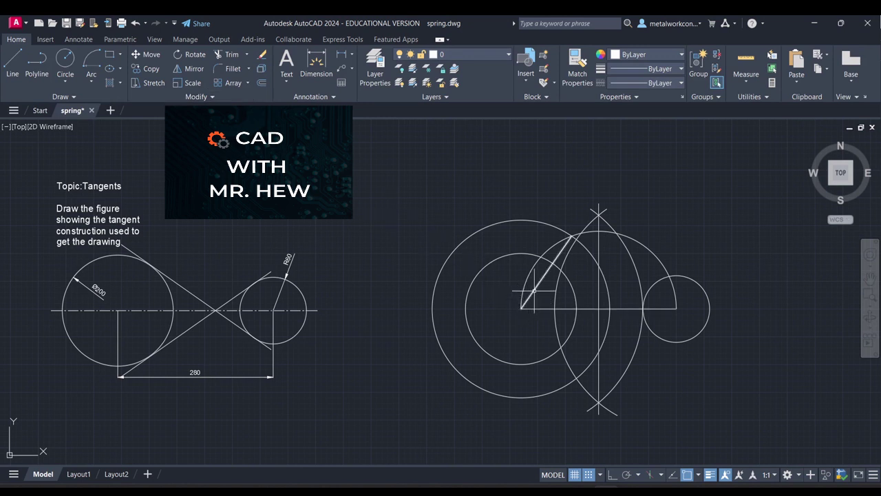
Label the large circle's center O1 and the small circle's center O2.
click(576, 307)
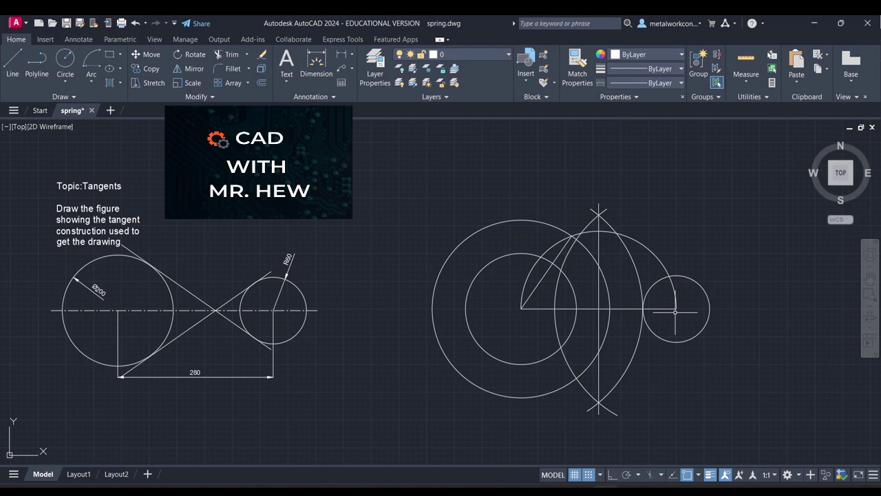
click(675, 310)
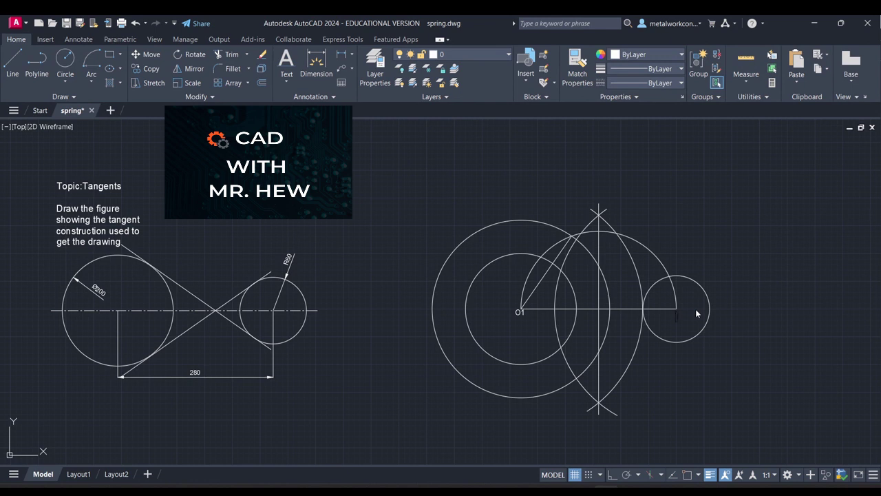
text(O2)
click(718, 349)
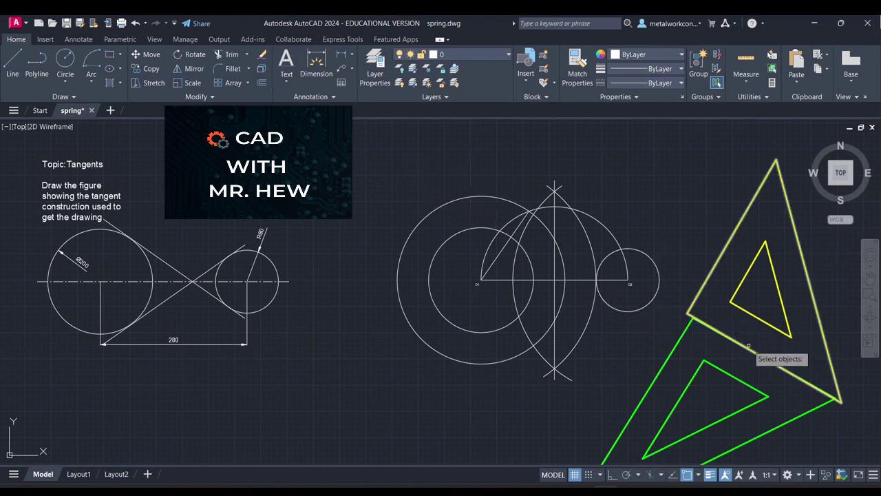
Try to move both set squares from their shared corner toward the tangent construction.
mouse_move(838, 271)
mouse_down()
mouse_move(679, 386)
mouse_move(636, 388)
mouse_up()
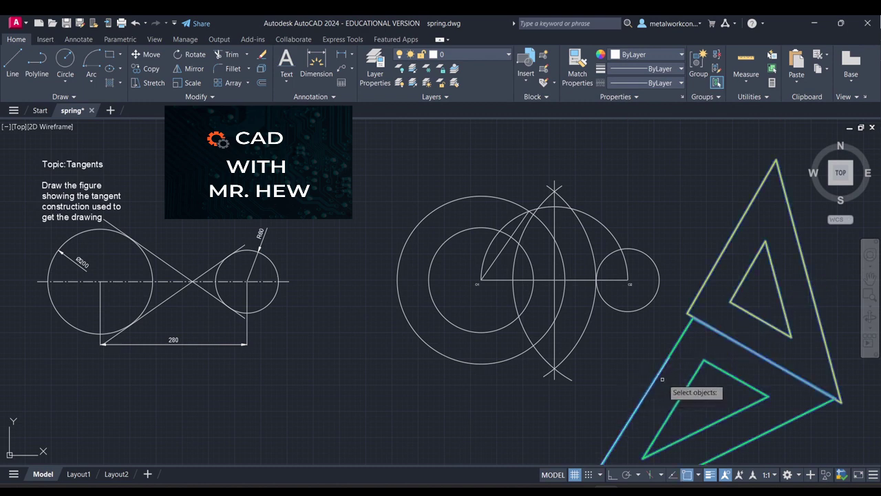
key(Return)
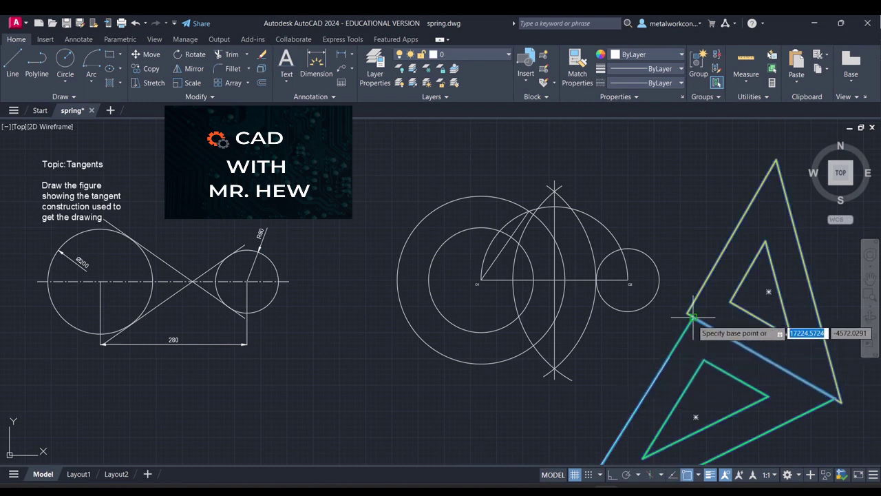
click(692, 318)
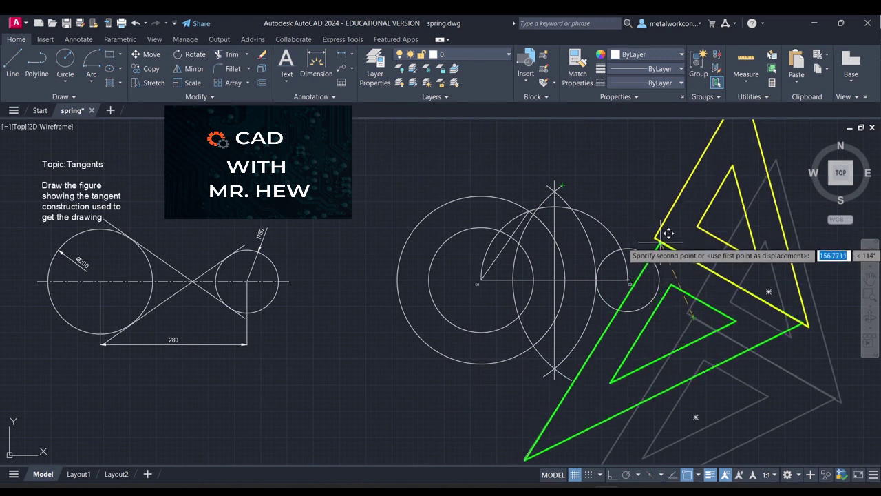
key(Escape)
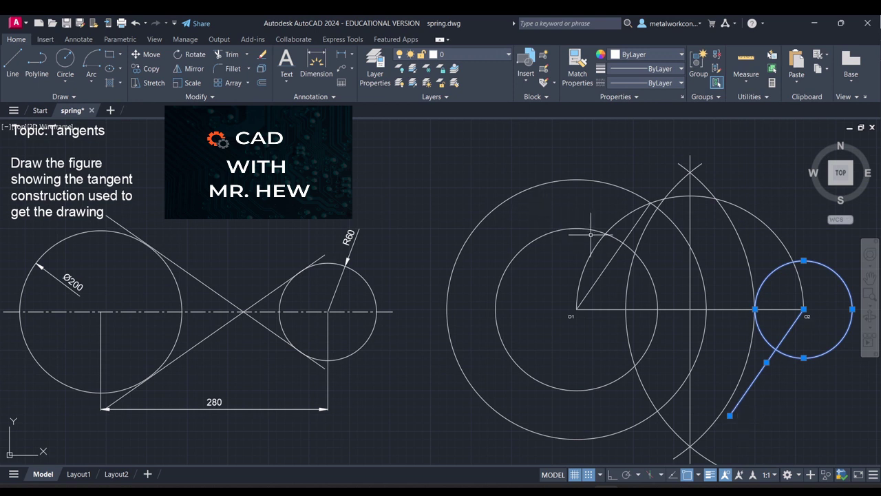
key(Escape)
click(614, 255)
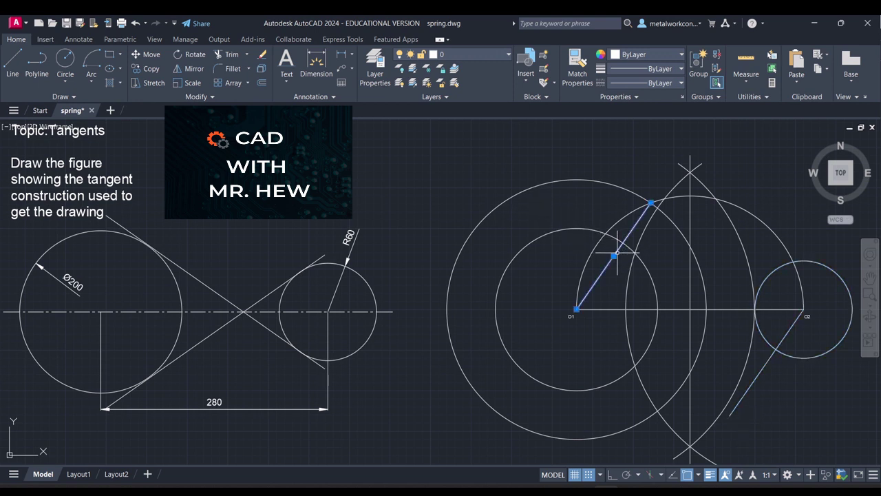
click(779, 348)
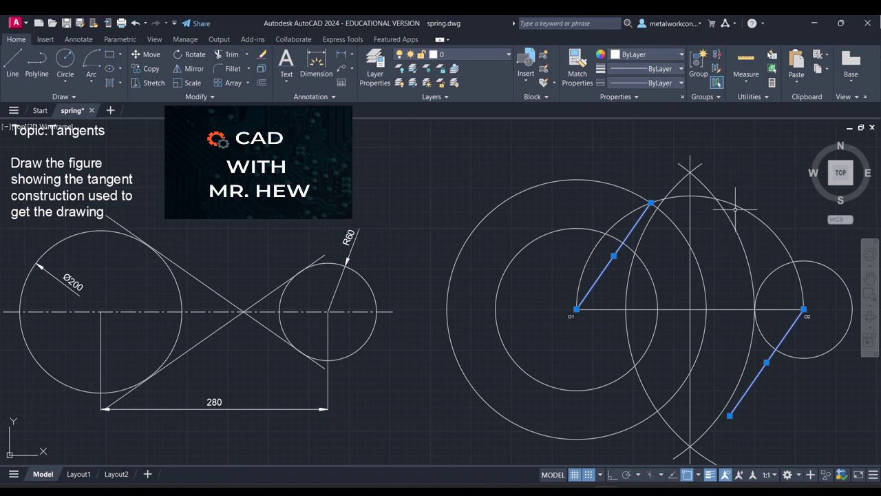
key(Escape)
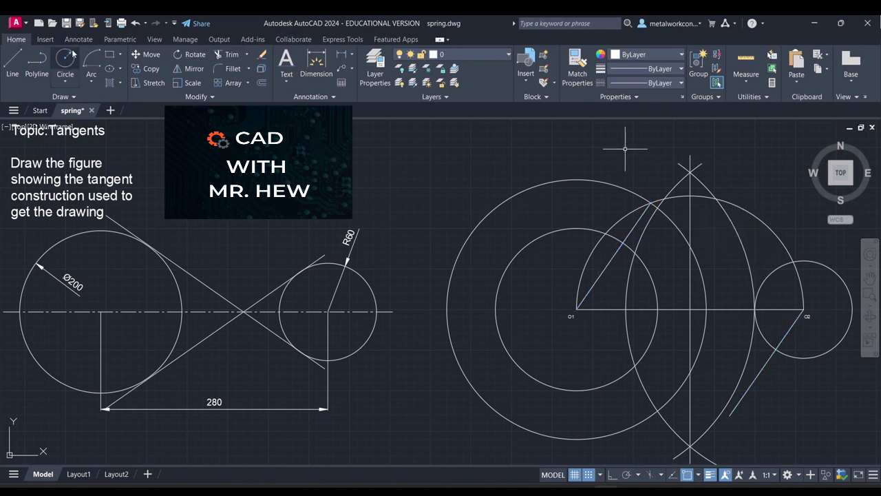
Draw the internal tangent from where the O2 line crosses the small circle to where the O1 line crosses the radius 100 circle.
click(13, 62)
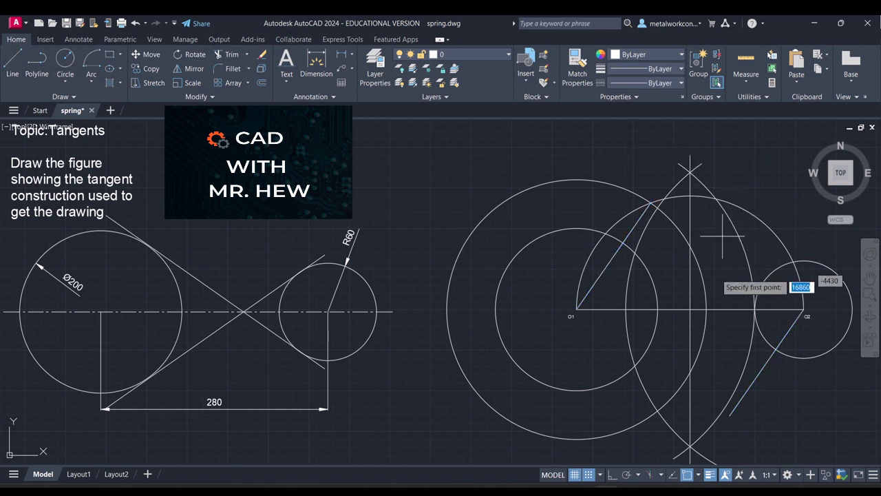
click(776, 349)
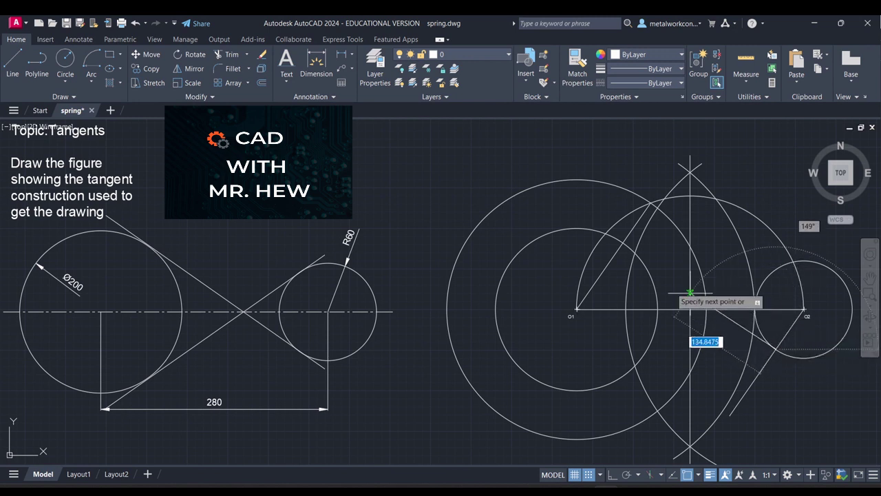
click(623, 242)
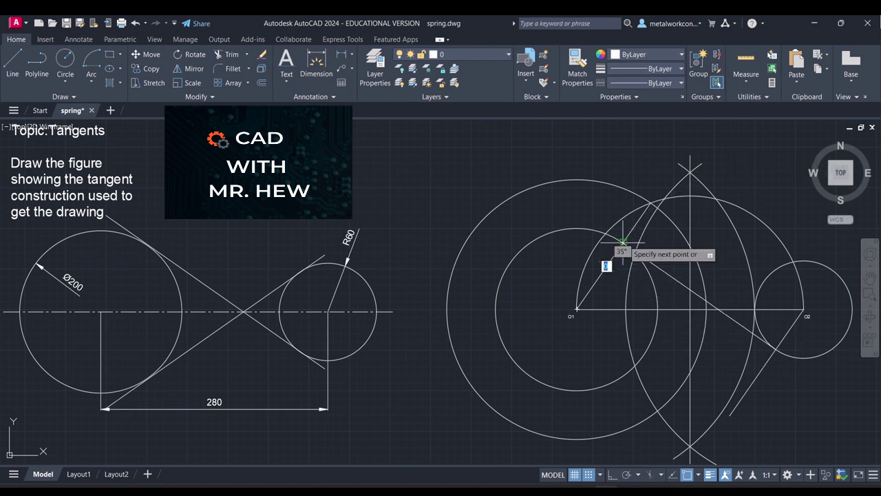
key(Return)
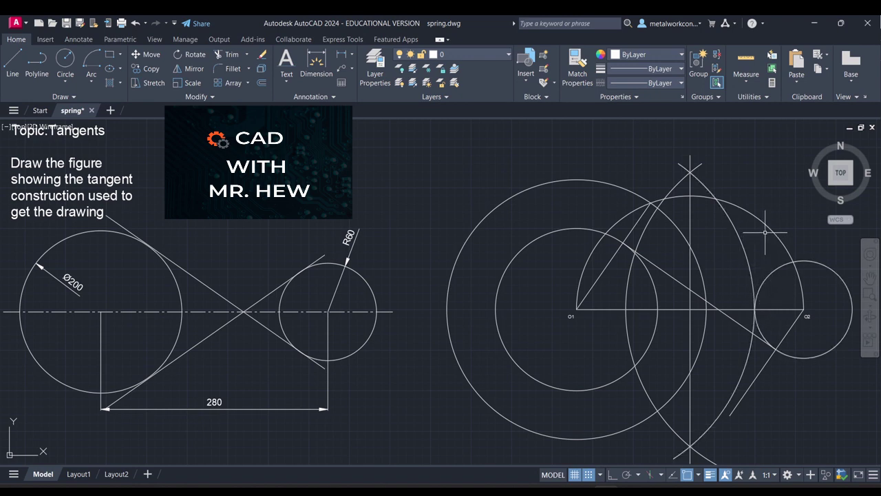
Extend the internal tangent line slightly past both points of tangency, as in the reference figure.
click(757, 336)
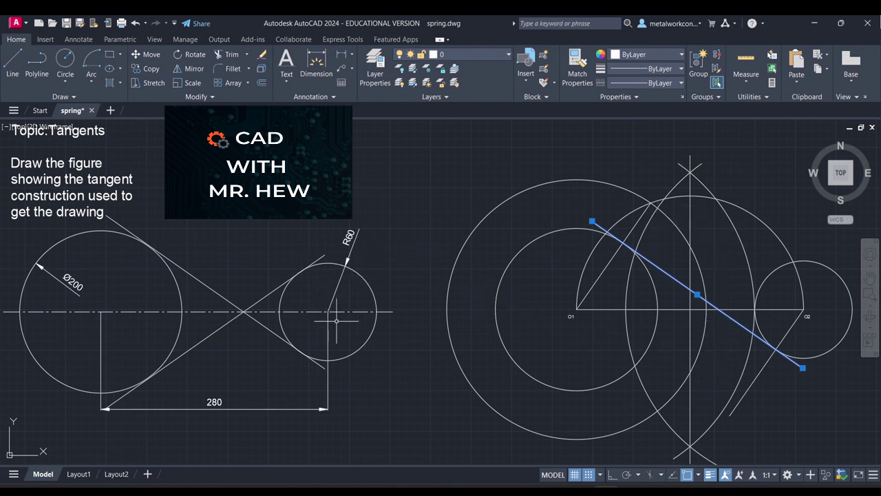
click(228, 323)
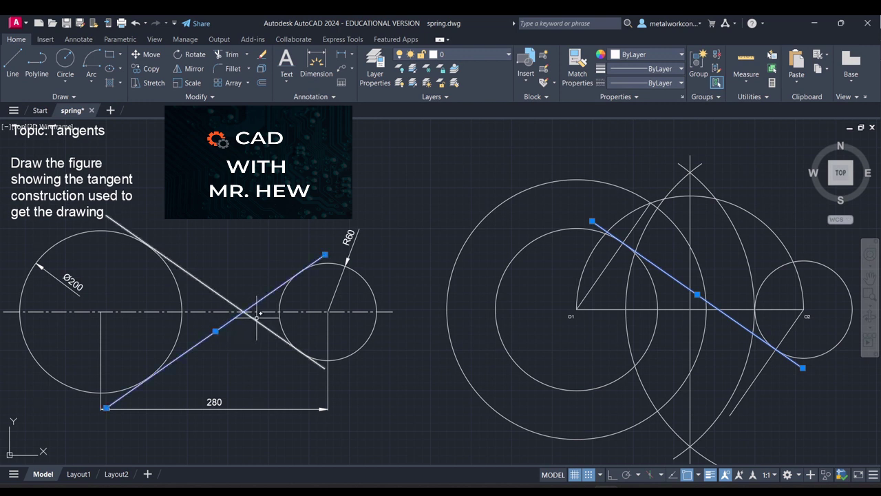
key(Escape)
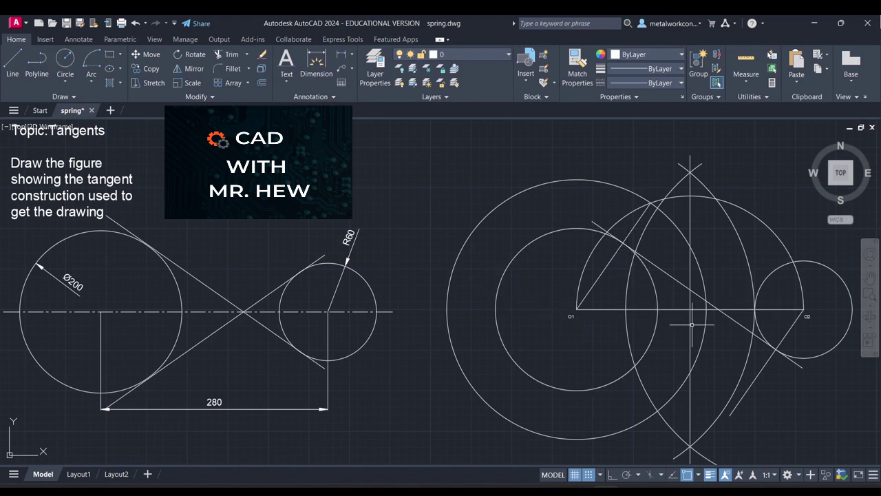
Draw a semicircular arc below the center line from O1 to O2, centered on the line's midpoint.
click(751, 292)
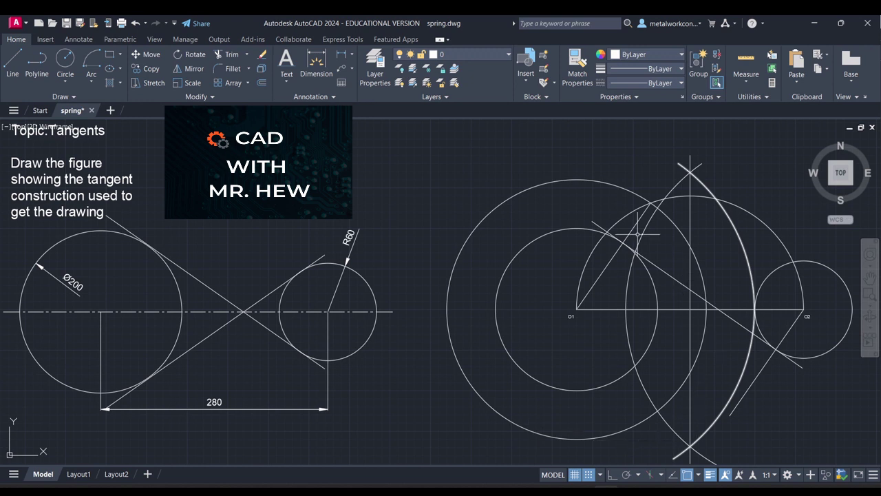
key(Delete)
click(88, 81)
click(117, 269)
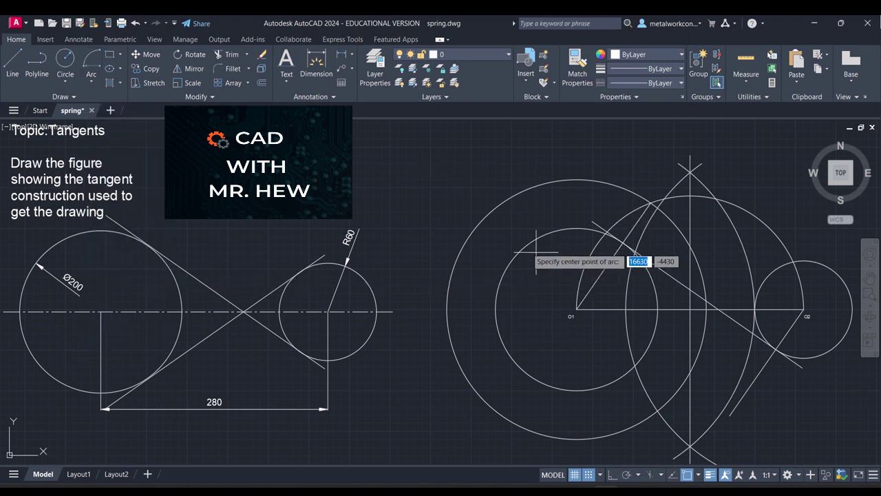
click(690, 309)
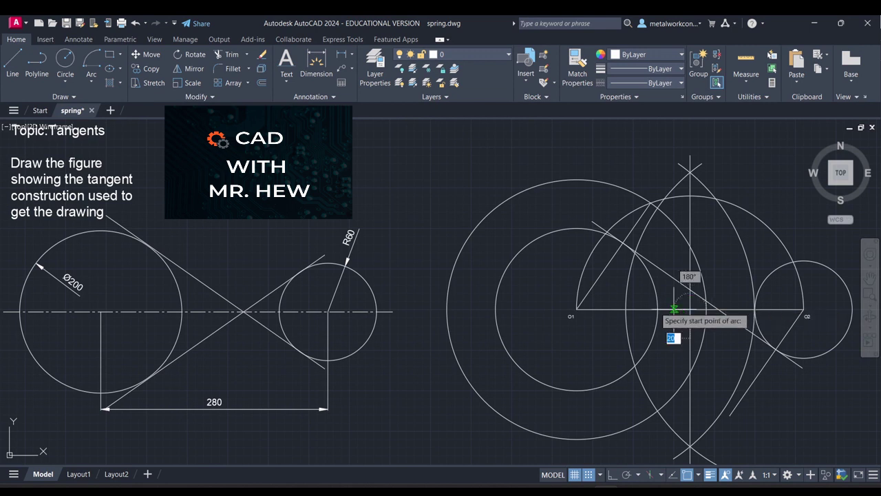
click(577, 309)
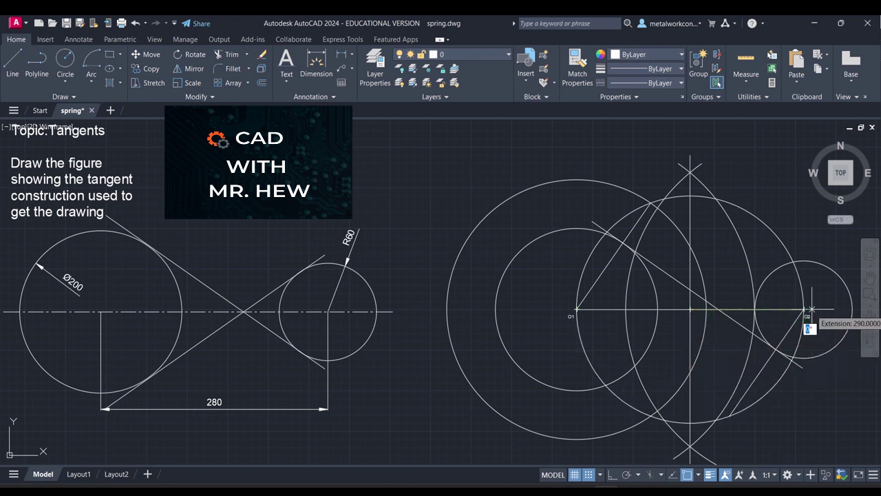
key(Escape)
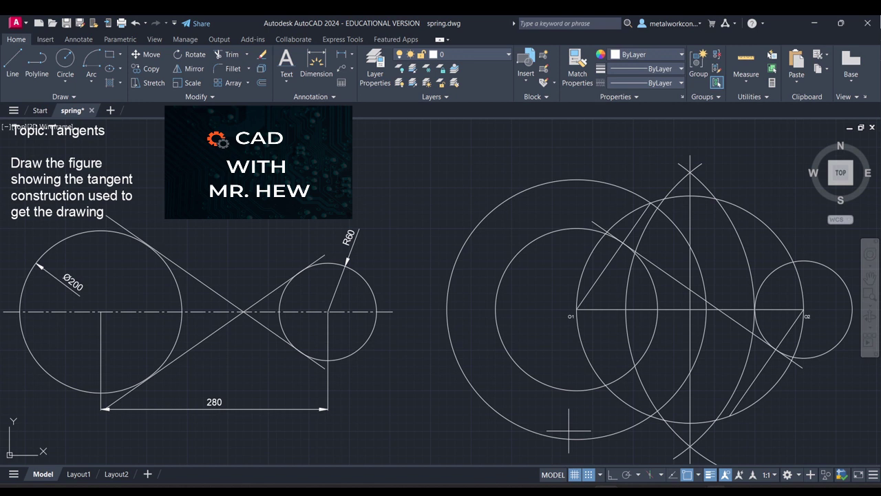
text(l)
key(Return)
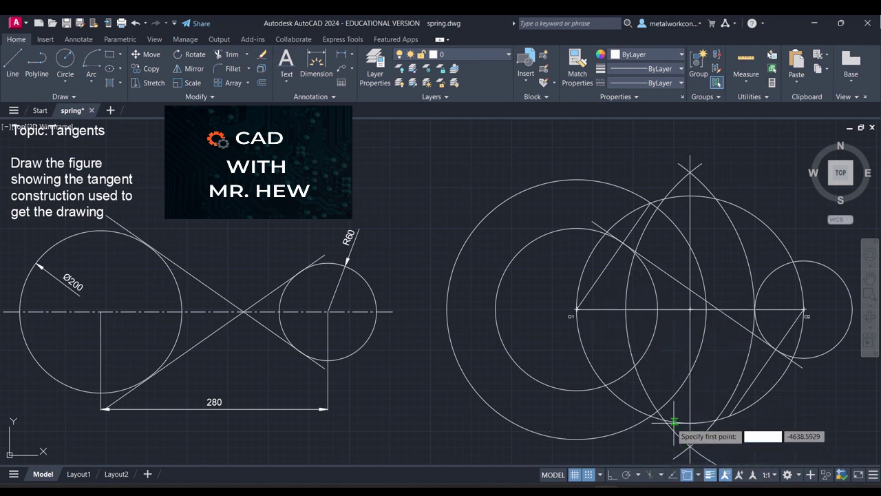
key(Escape)
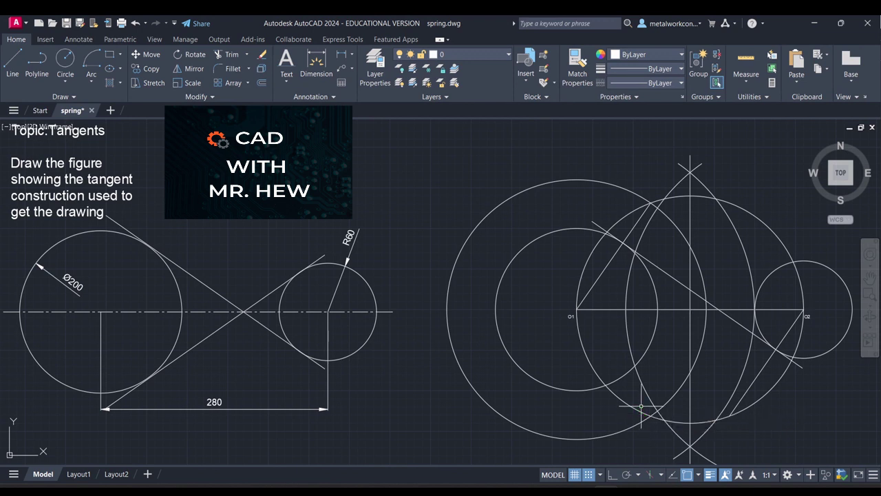
Draw a line from O1 to the point below the center line where the semicircle crosses the radius 160 circle.
click(636, 410)
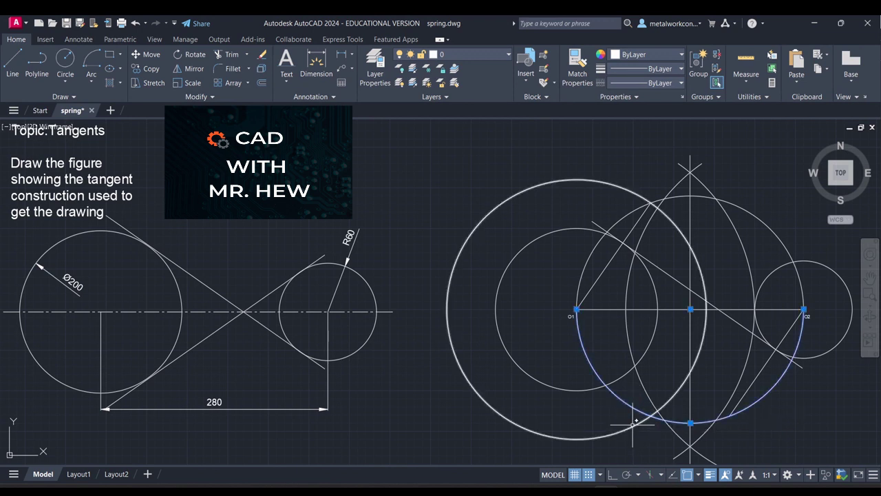
click(633, 425)
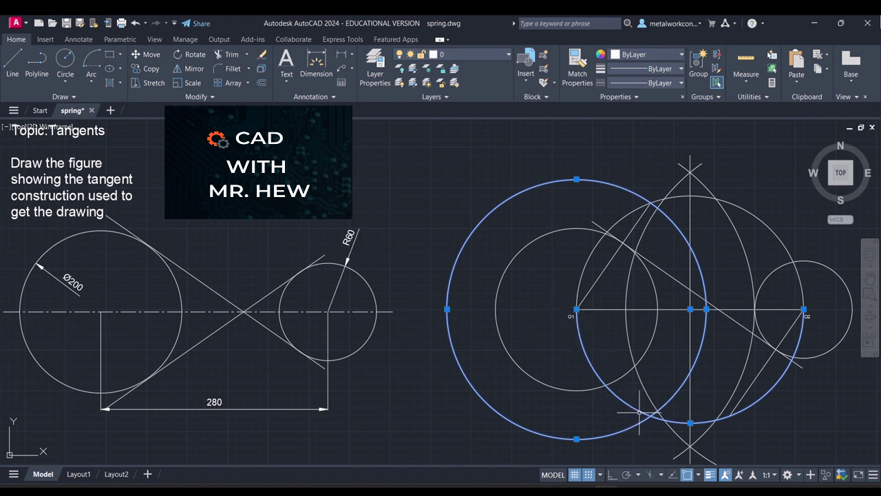
click(12, 63)
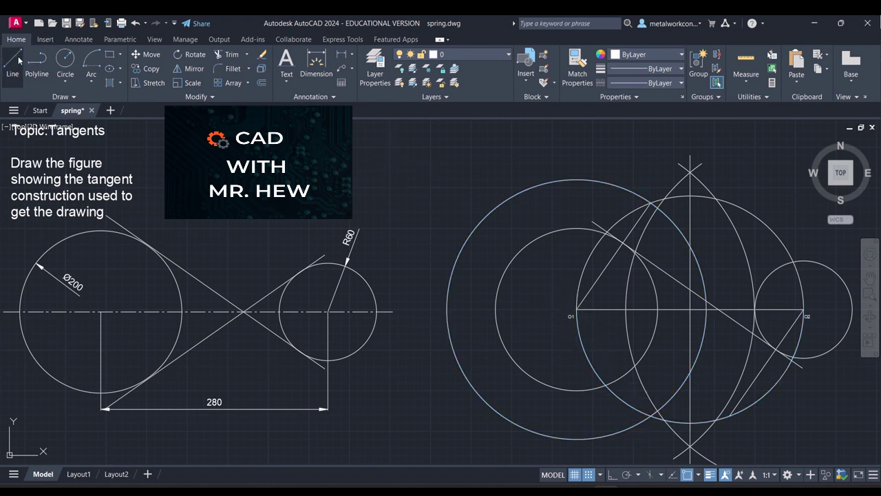
click(577, 310)
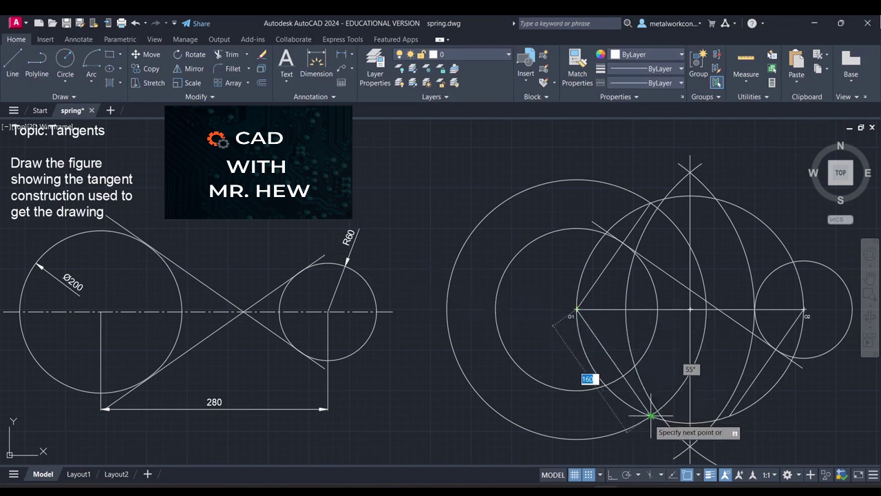
click(651, 415)
key(Escape)
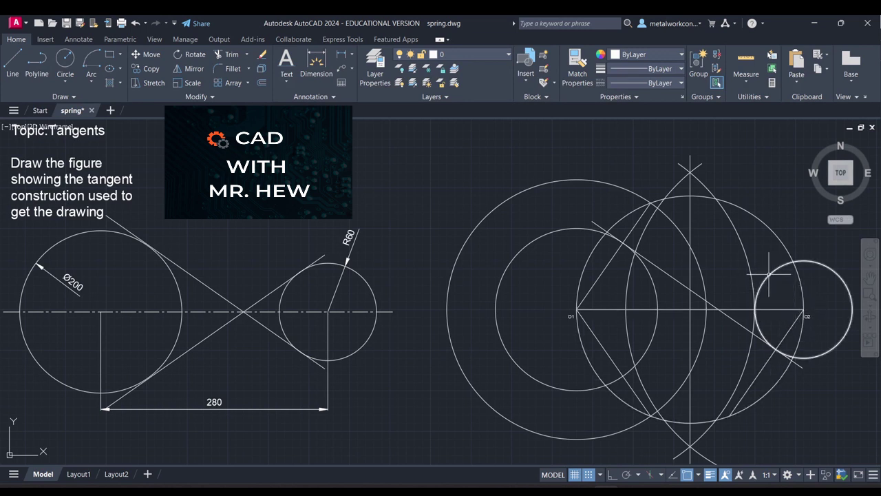
Add a line through O2 parallel to the lower O1 line, and trim both O2 lines back to the radius 60 circle.
click(611, 361)
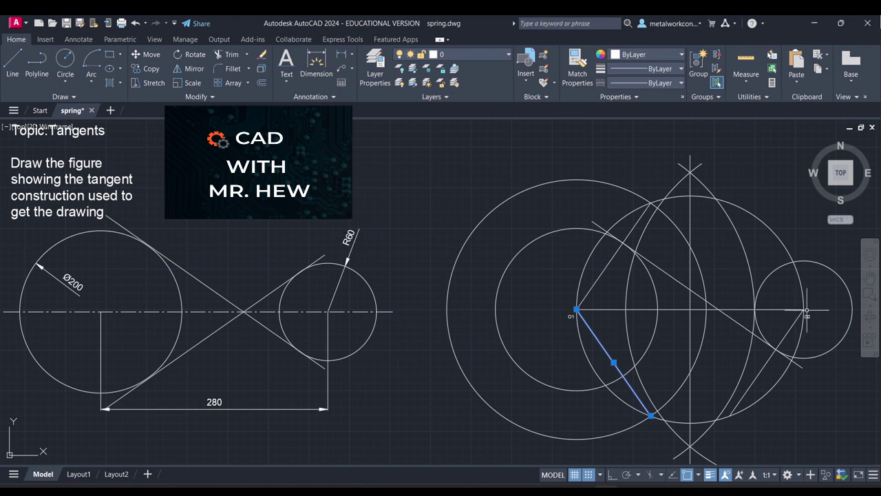
key(Escape)
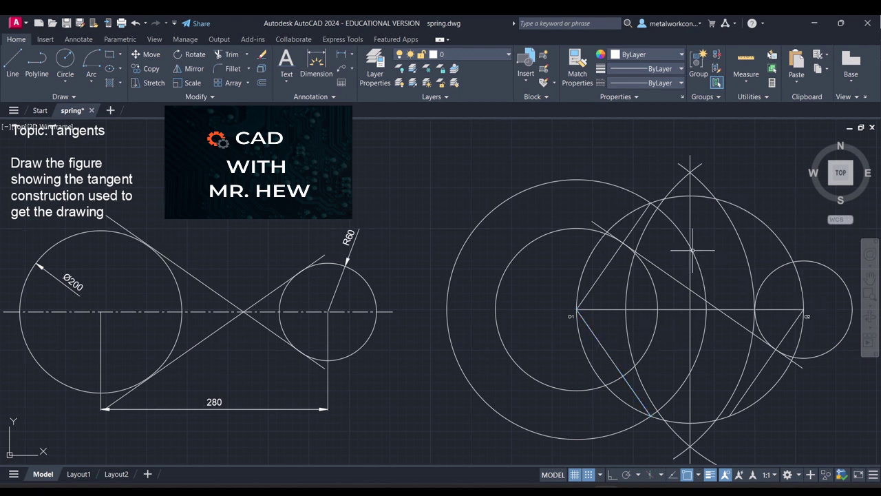
text(tr)
key(Return)
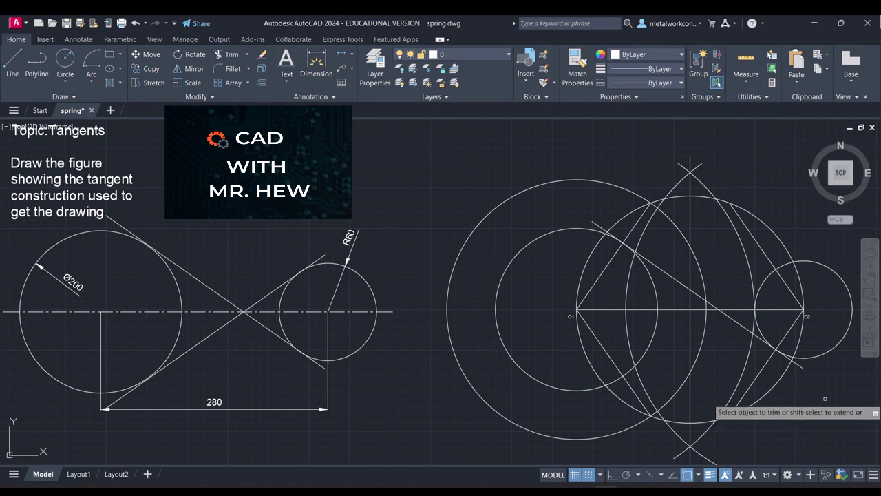
click(766, 359)
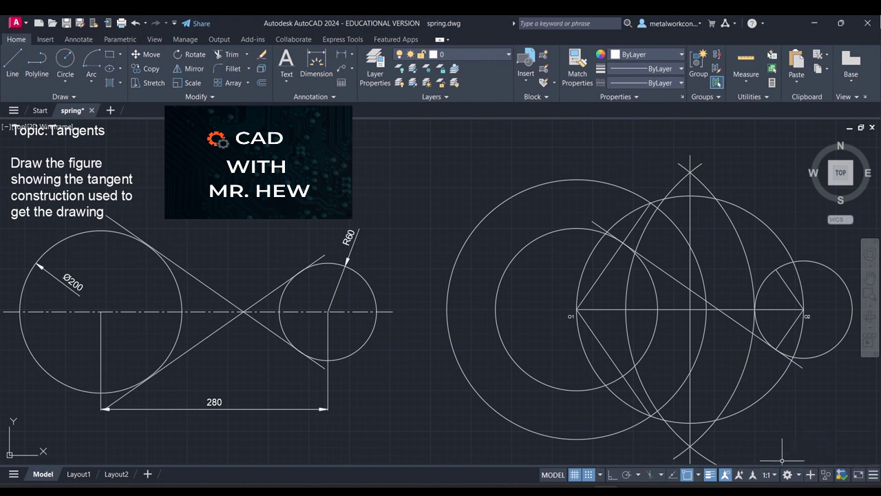
With grid snap turned off, draw the second internal tangent from the lower O1 line's crossing on the radius 100 circle to the small circle's upper tangency point.
click(12, 63)
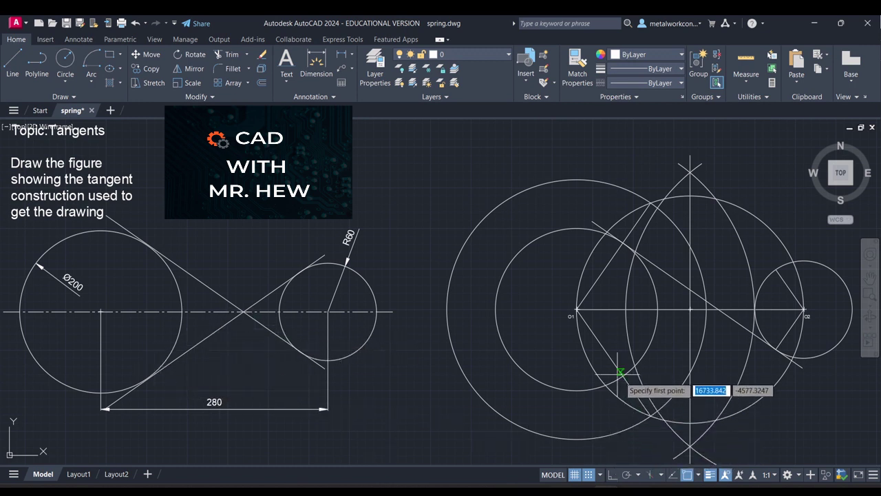
click(591, 476)
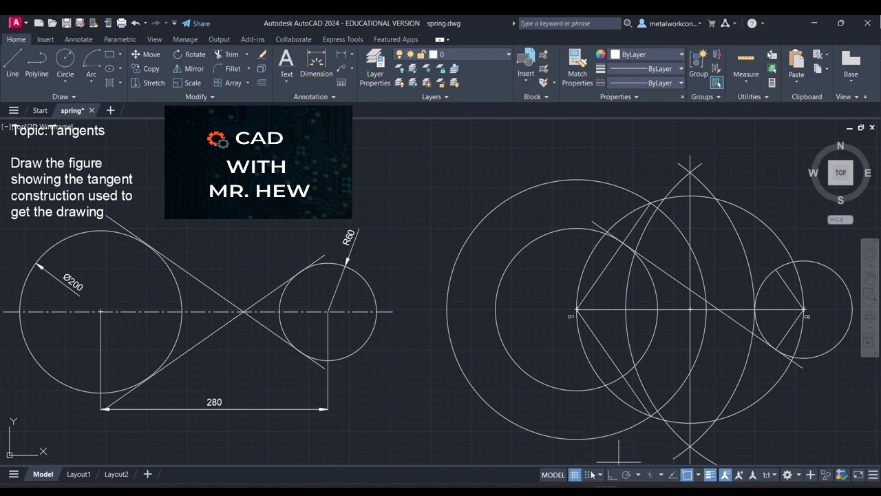
click(623, 376)
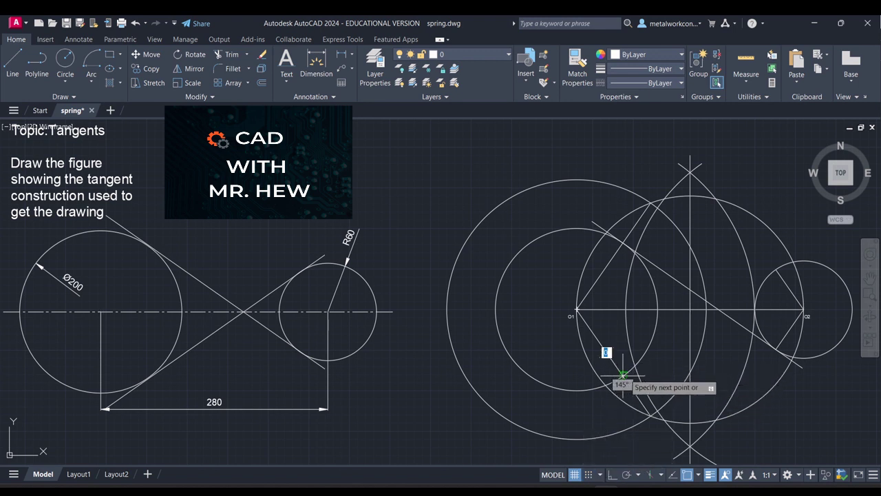
click(774, 270)
click(803, 316)
key(Return)
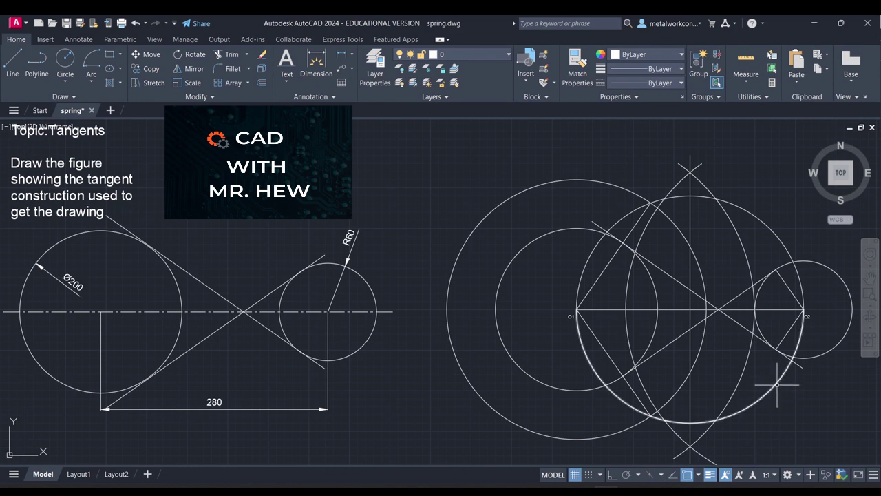
Replace the solid line between O1 and O2 with a line on the centerline layer that extends past both circles.
click(617, 308)
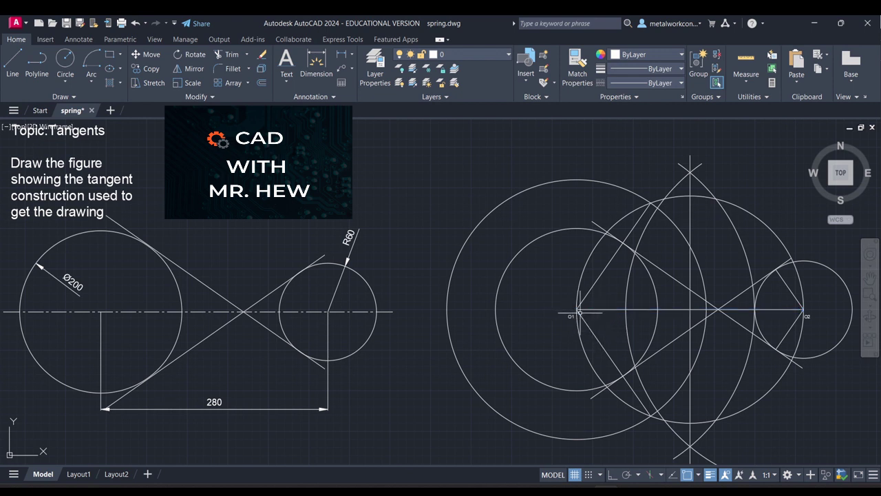
key(Delete)
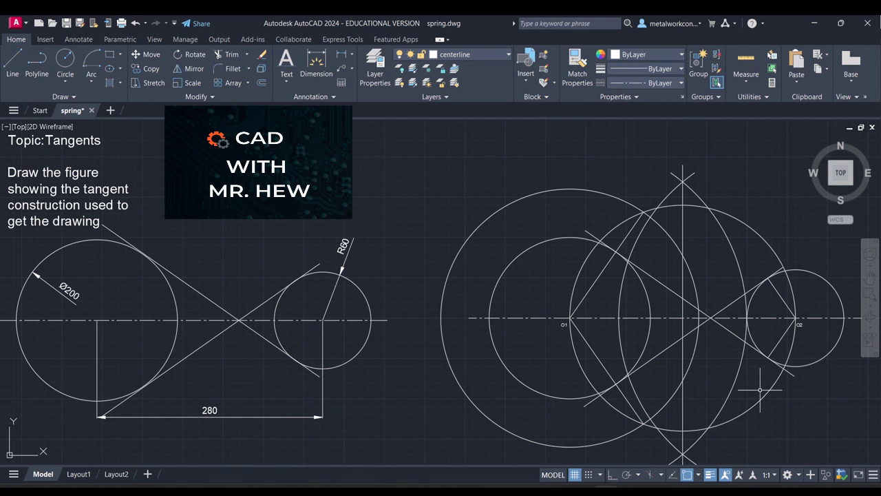
Put the radius 100 and radius 60 circles and both internal tangents on the outline layer.
click(644, 347)
click(659, 281)
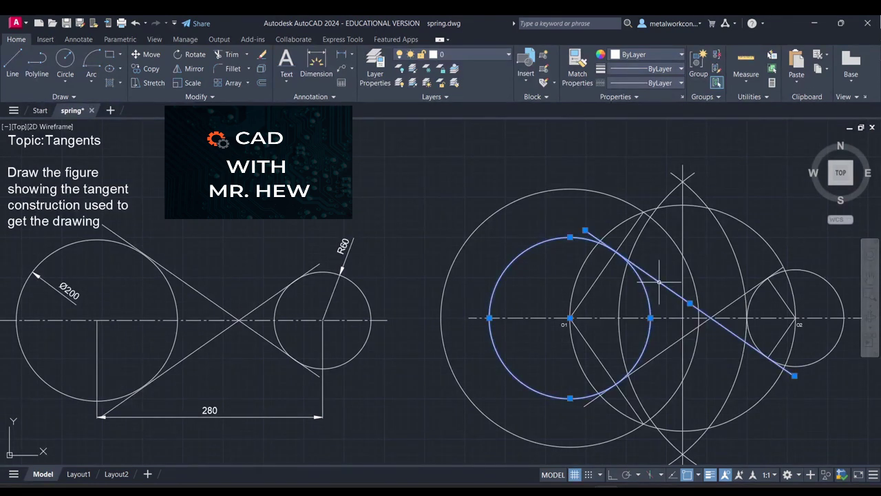
click(677, 340)
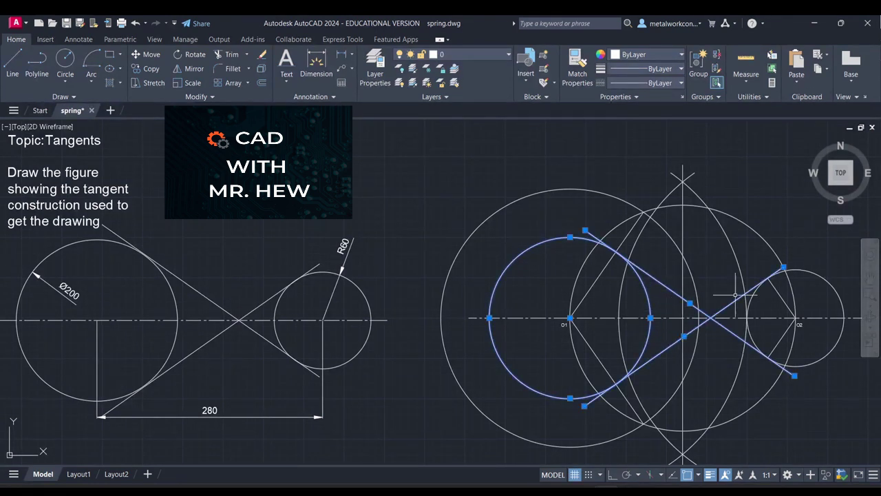
click(819, 276)
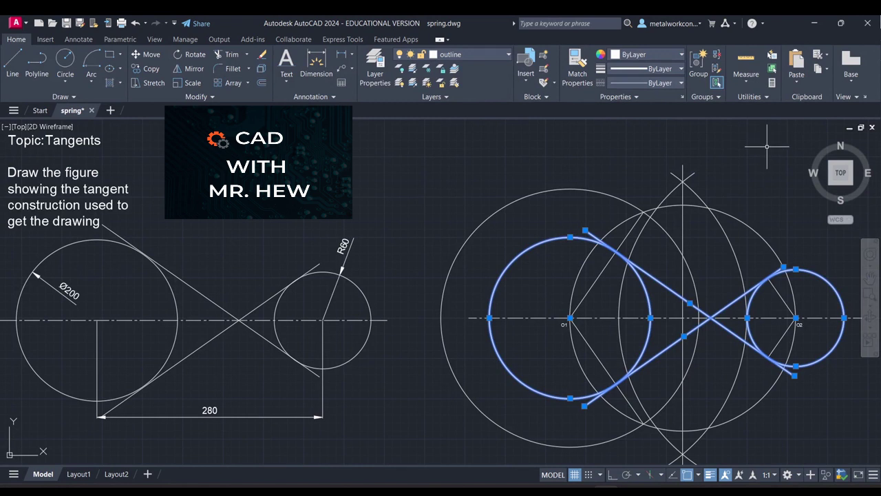
key(Escape)
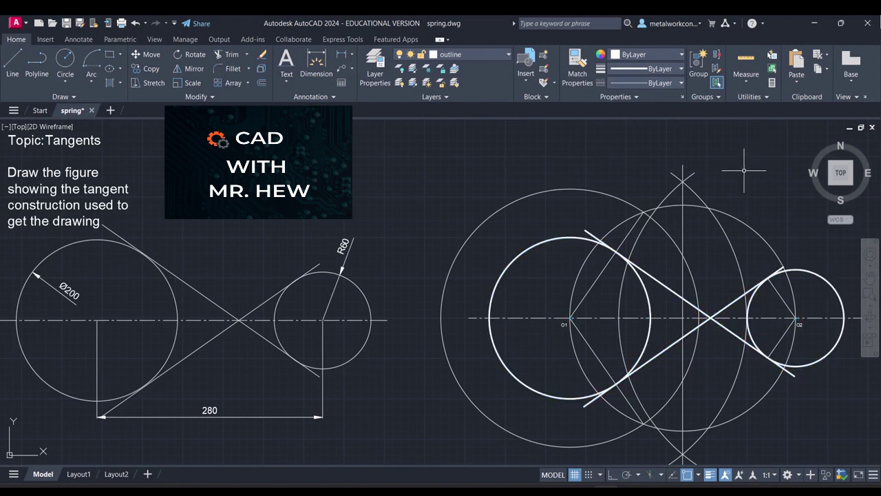